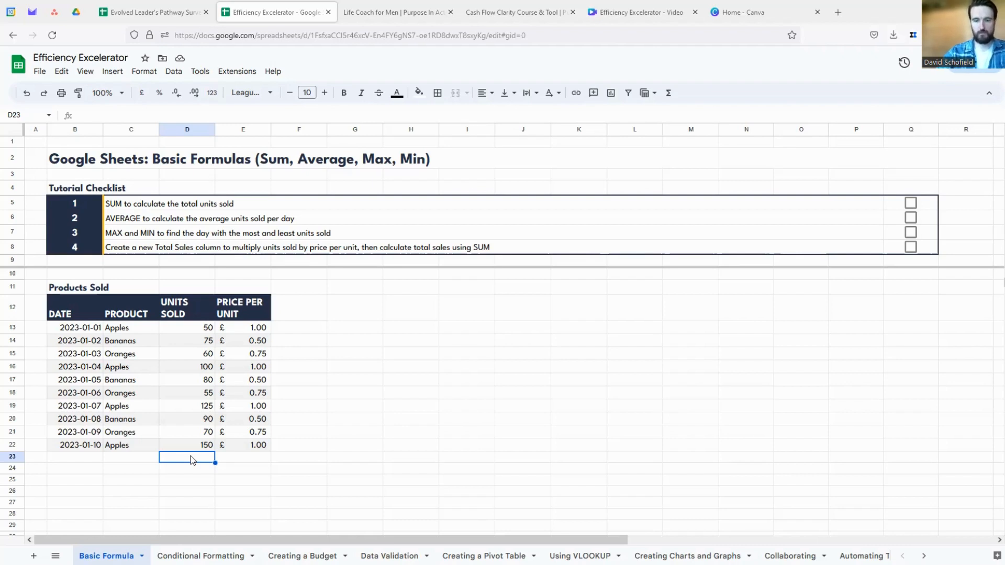
Start a SUM formula in cell D23 that adds the units sold in D13:D22
{"action": "type", "text": "="}
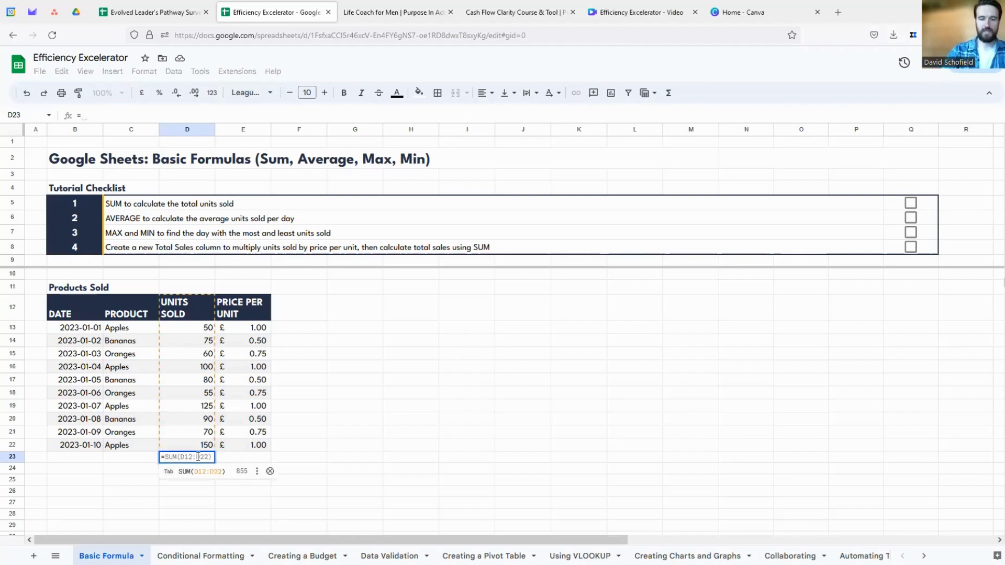
{"action": "type", "text": "SUM"}
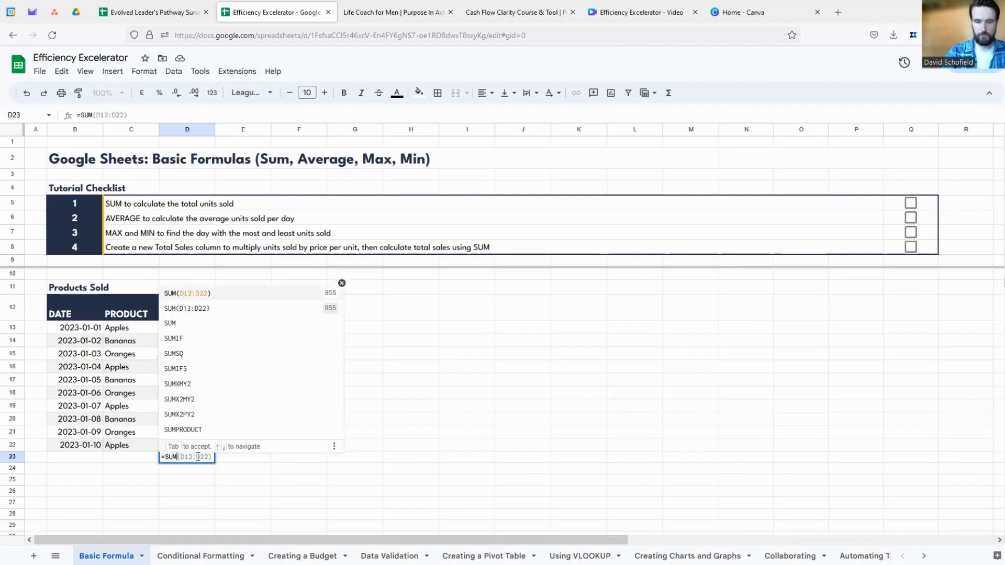
{"action": "type", "text": "( D"}
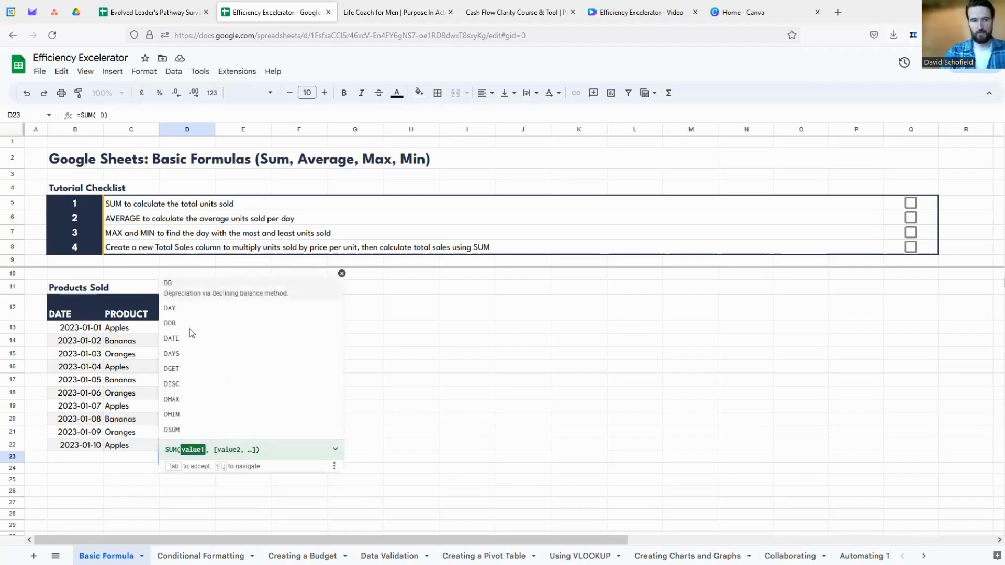
{"action": "left_click", "coordinate": [189, 329]}
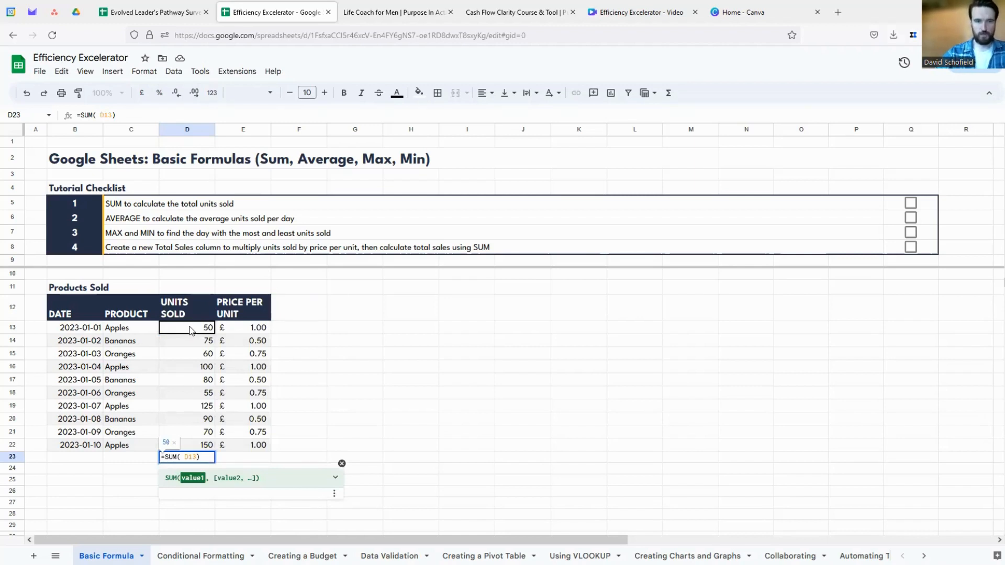
{"action": "type", "text": ":"}
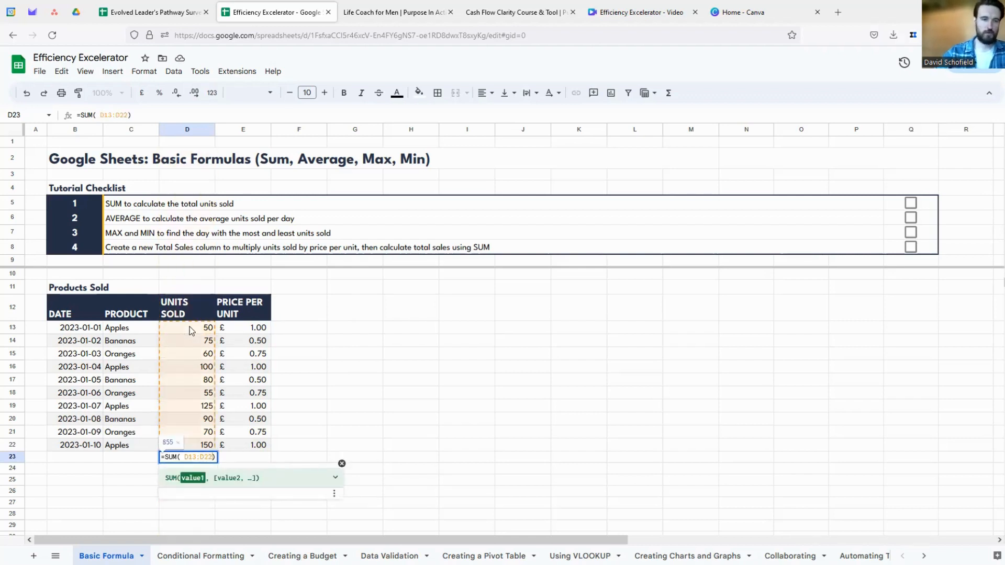
{"action": "left_click", "coordinate": [192, 444]}
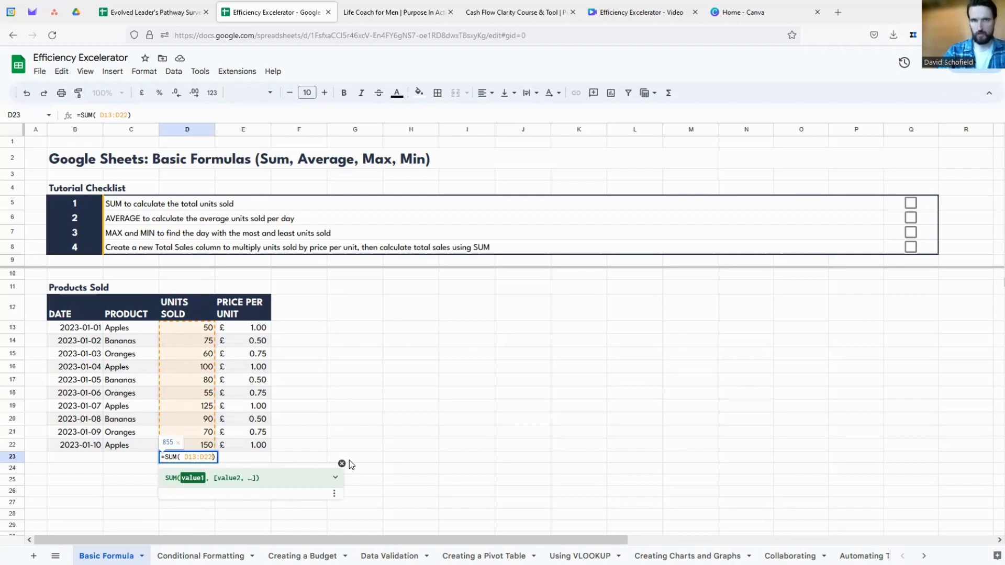
Clear the range inside the SUM formula, select D13:D22 as its argument again, and enter the formula
{"action": "key", "text": "BackSpace"}
{"action": "key", "text": "BackSpace"}
{"action": "key", "text": "BackSpace"}
{"action": "key", "text": "BackSpace"}
{"action": "key", "text": "BackSpace"}
{"action": "key", "text": "BackSpace"}
{"action": "key", "text": "BackSpace"}
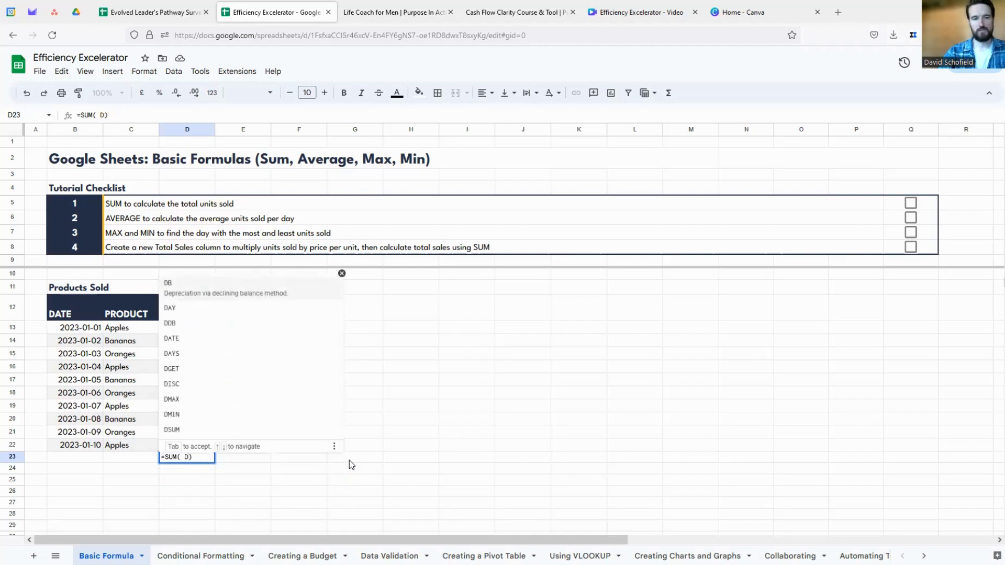
{"action": "key", "text": "BackSpace"}
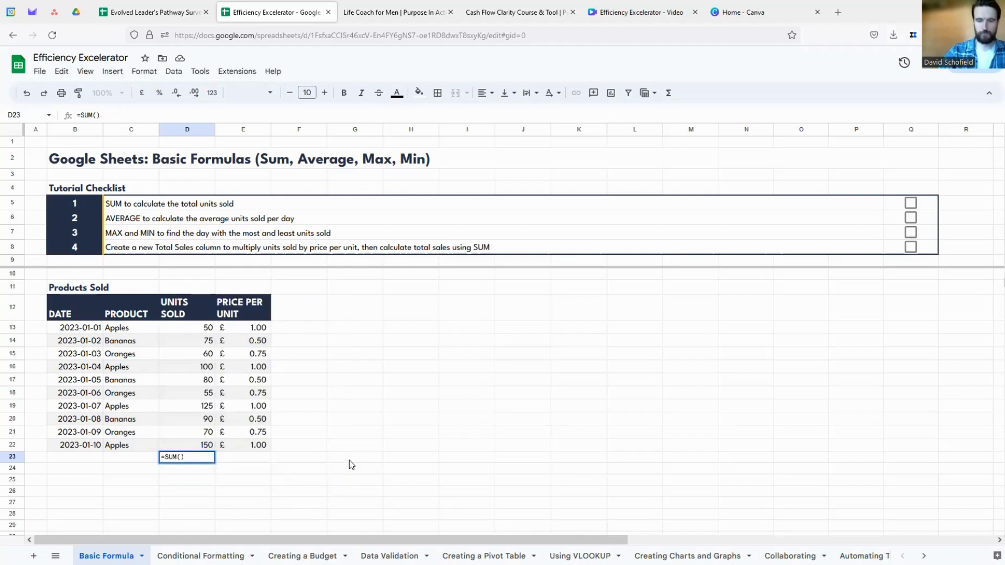
{"action": "type", "text": ")"}
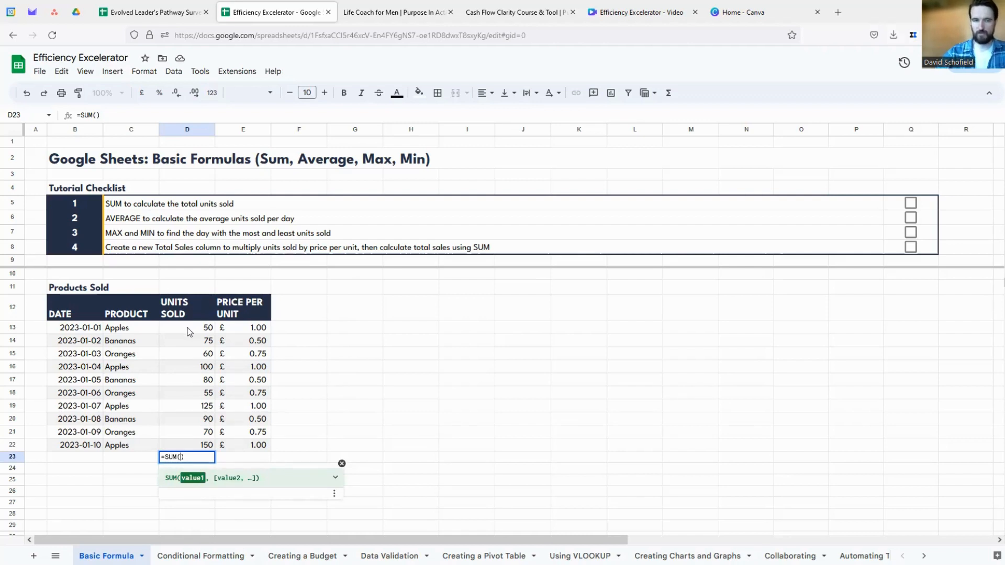
{"action": "left_click_drag", "start_coordinate": [188, 327], "coordinate": [193, 443]}
{"action": "key", "text": "Return"}
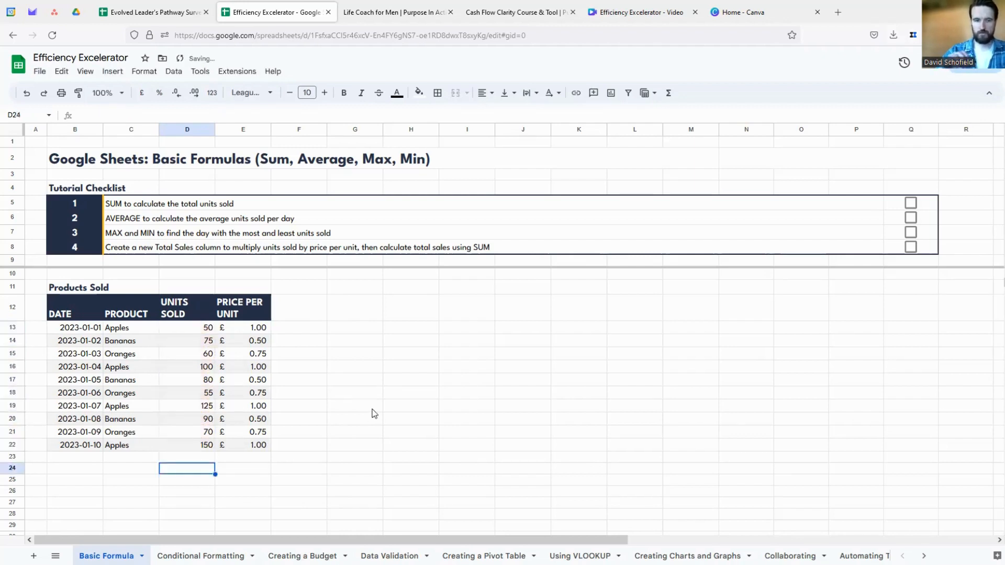
Label the total in E23 as SUM and mark the first checklist item as done
{"action": "left_click", "coordinate": [249, 458]}
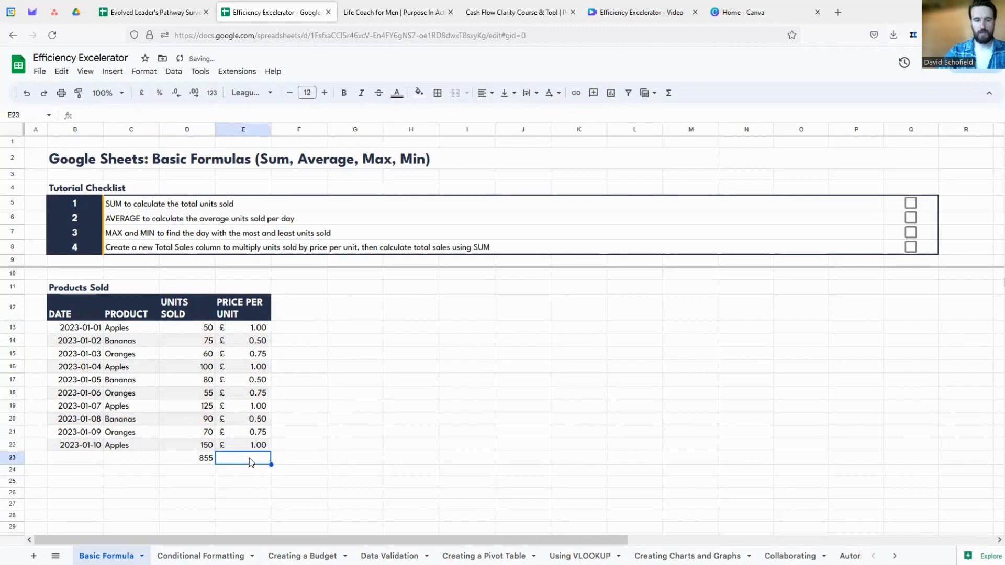
{"action": "type", "text": "SUM"}
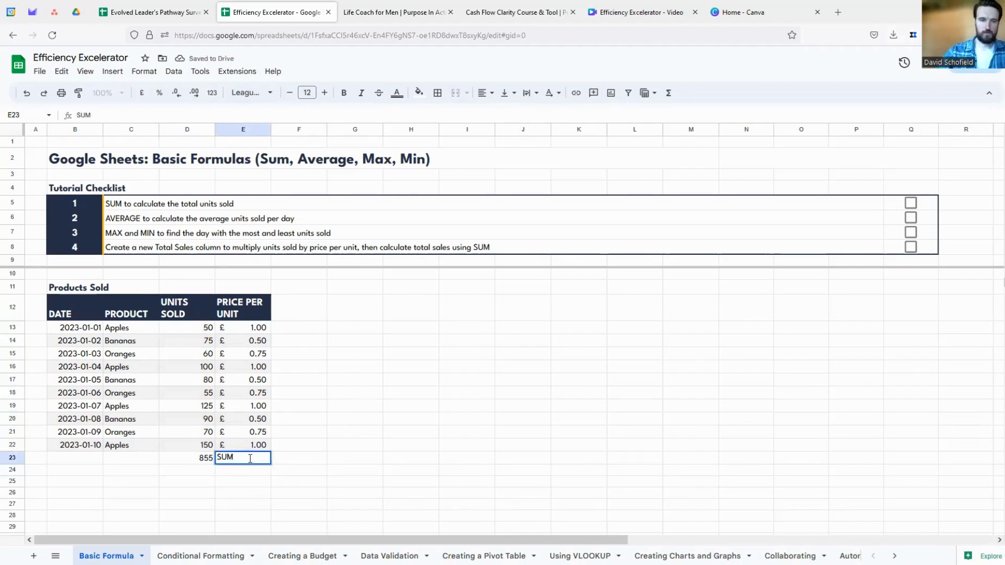
{"action": "left_click", "coordinate": [305, 457]}
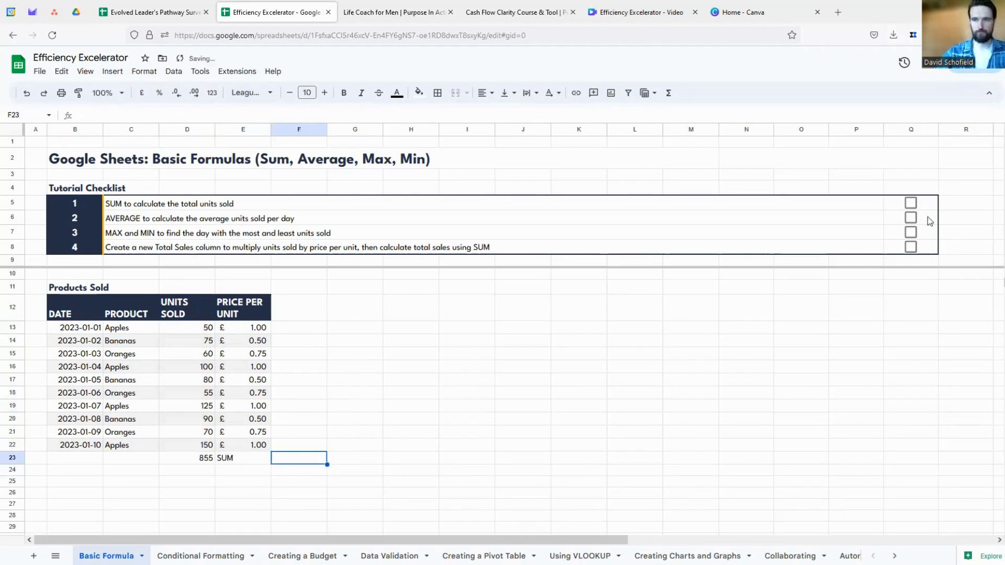
{"action": "left_click", "coordinate": [910, 203]}
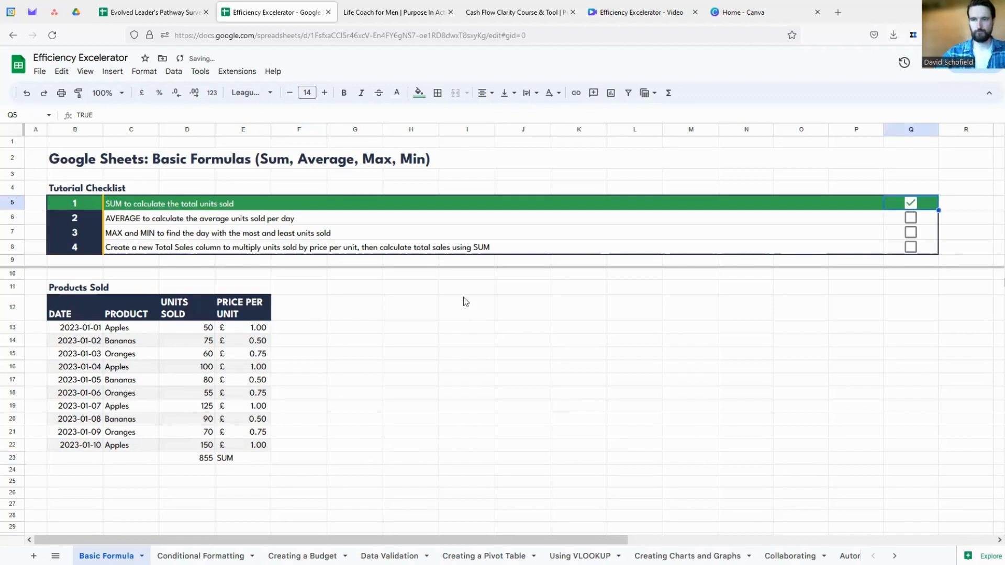
Calculate the average units sold in cell D24 with =AVERAGE(D13:D22)
{"action": "left_click", "coordinate": [196, 469]}
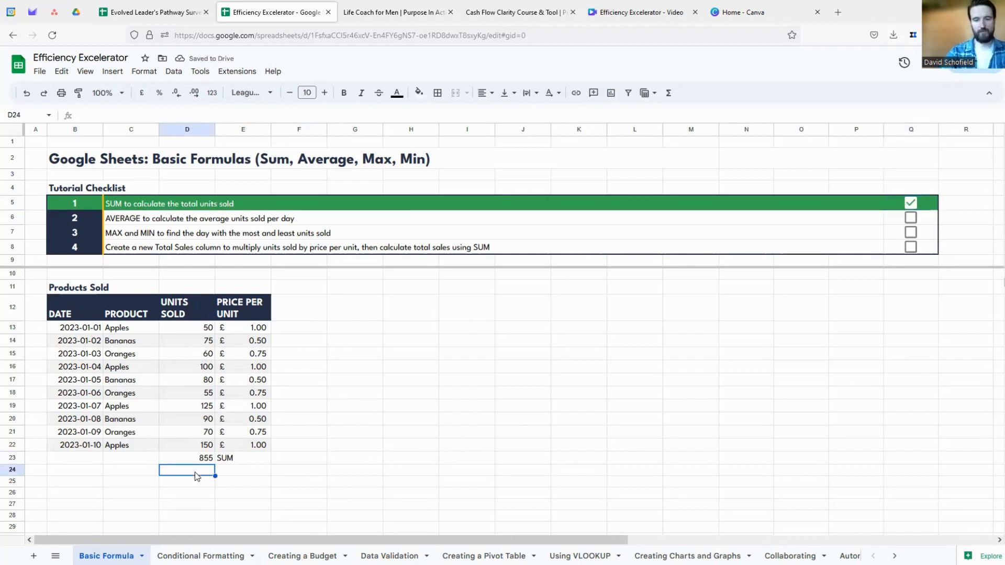
{"action": "type", "text": "=A"}
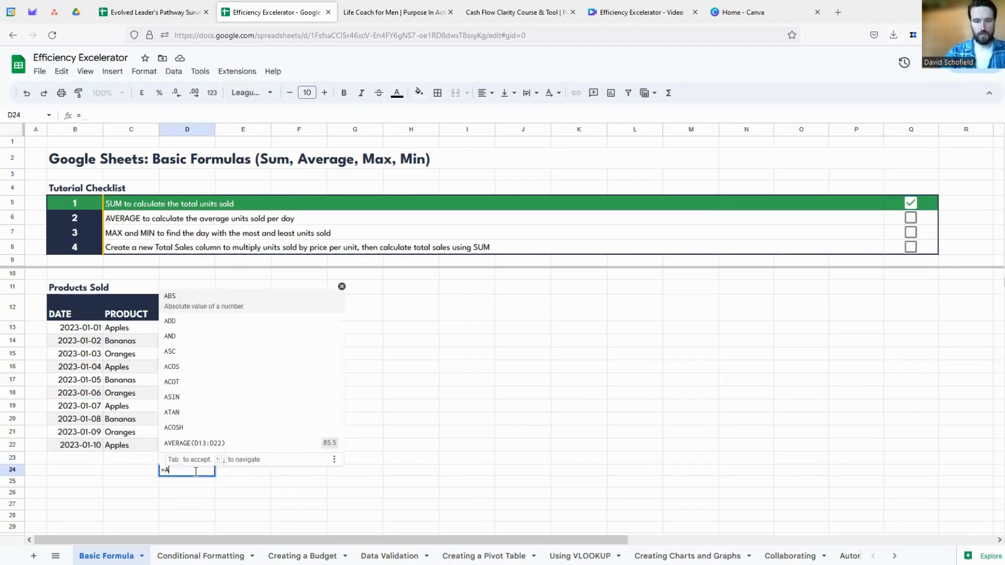
{"action": "type", "text": "VERAGE("}
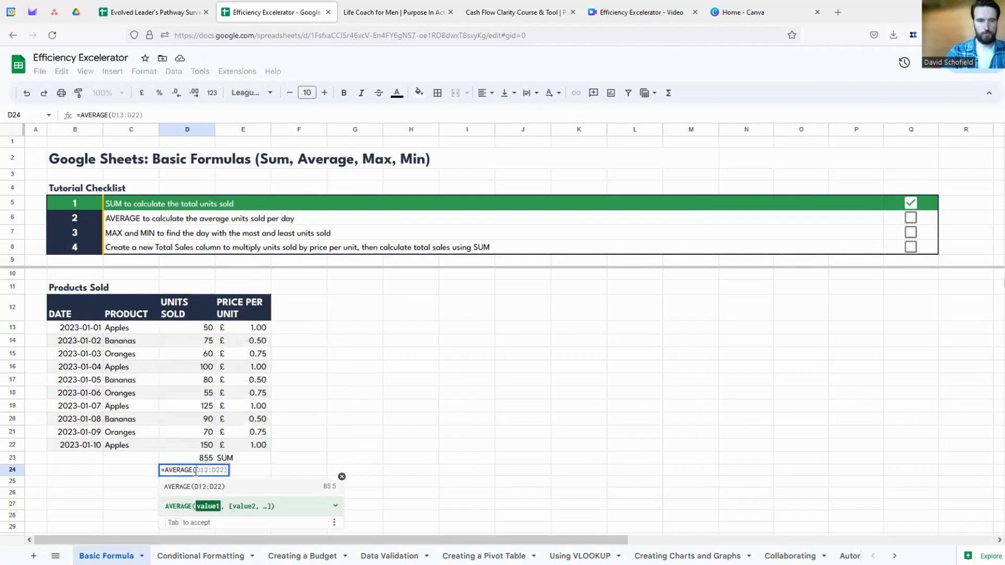
{"action": "left_click_drag", "start_coordinate": [205, 330], "coordinate": [205, 446]}
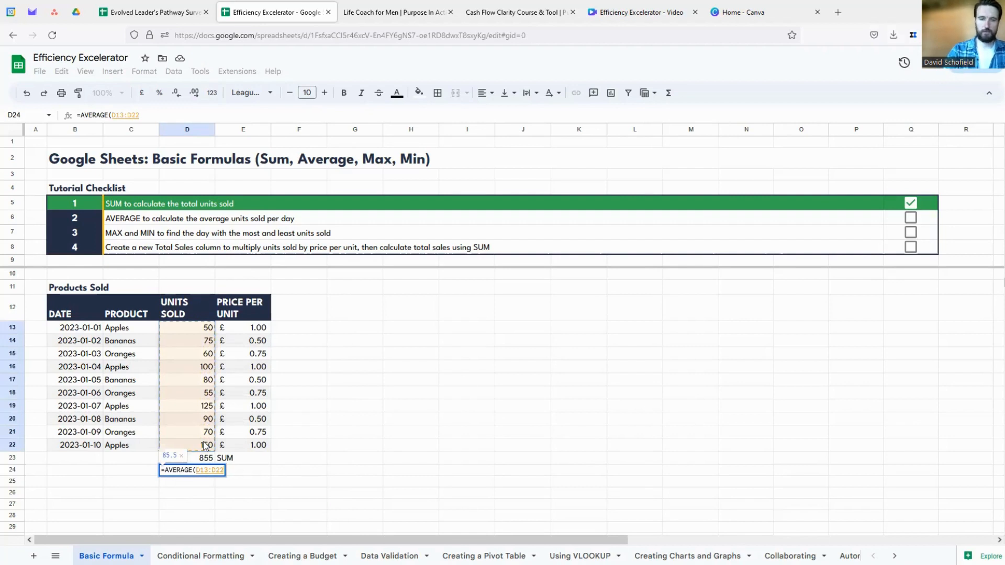
{"action": "type", "text": ")"}
{"action": "key", "text": "Return"}
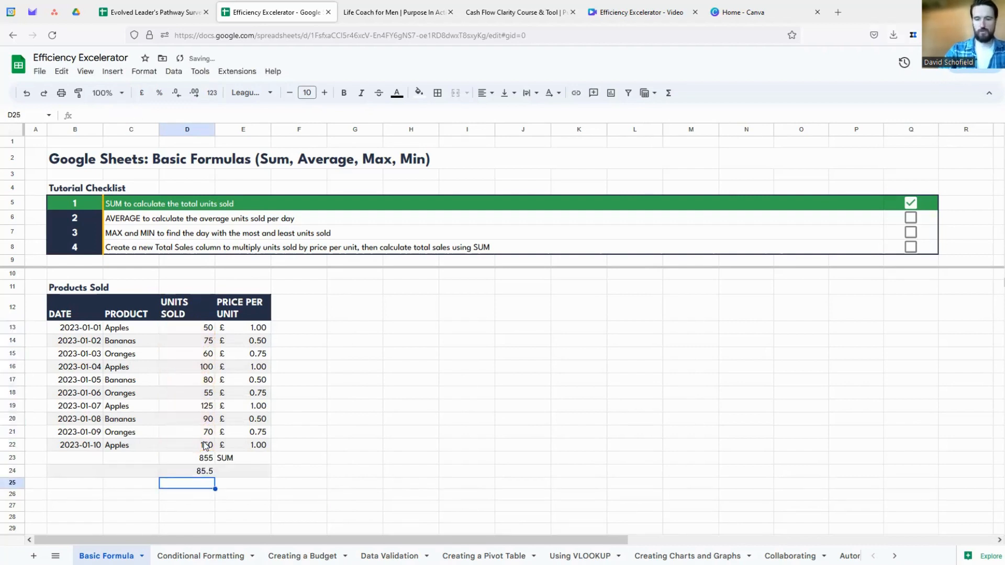
Label the average in E24 as AVERAGE and mark the second checklist item as done
{"action": "key", "text": "Up"}
{"action": "key", "text": "Right"}
{"action": "type", "text": "AVERAGE"}
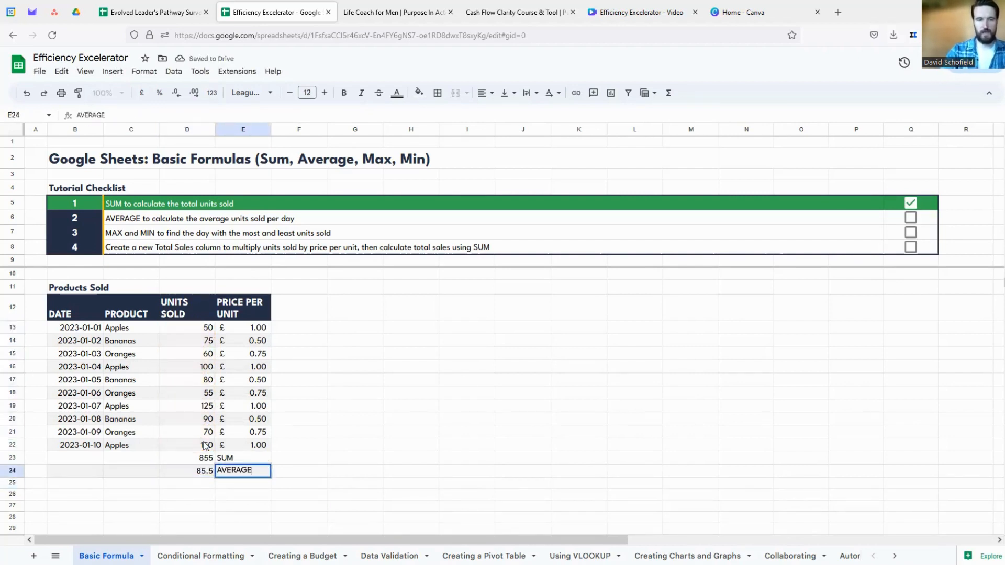
{"action": "key", "text": "Return"}
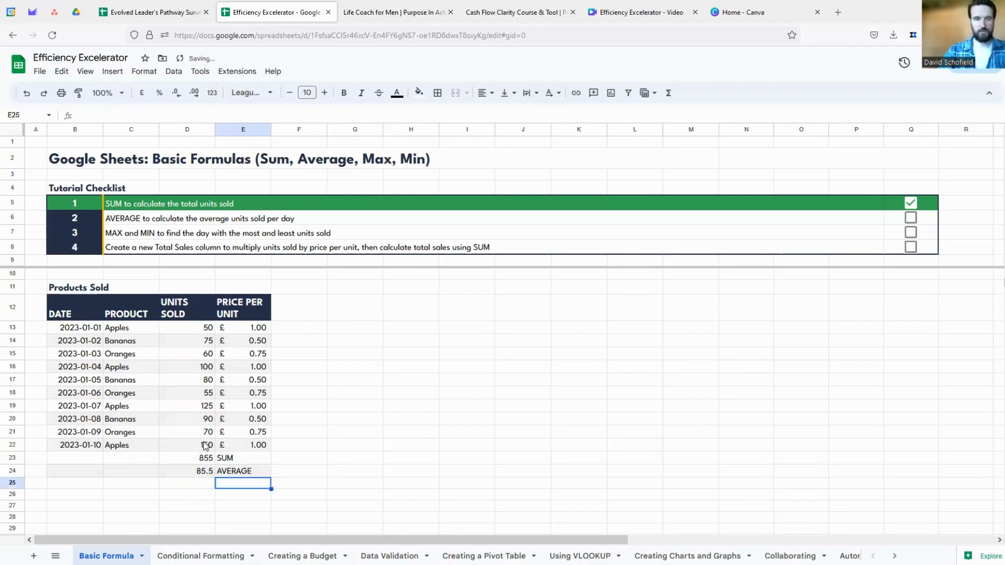
{"action": "key", "text": "Left"}
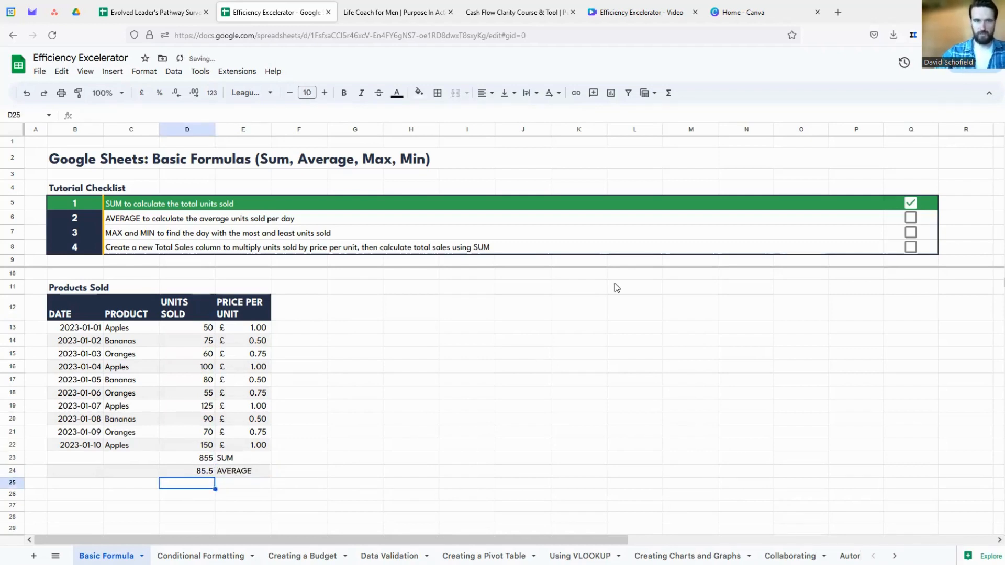
{"action": "left_click", "coordinate": [910, 218]}
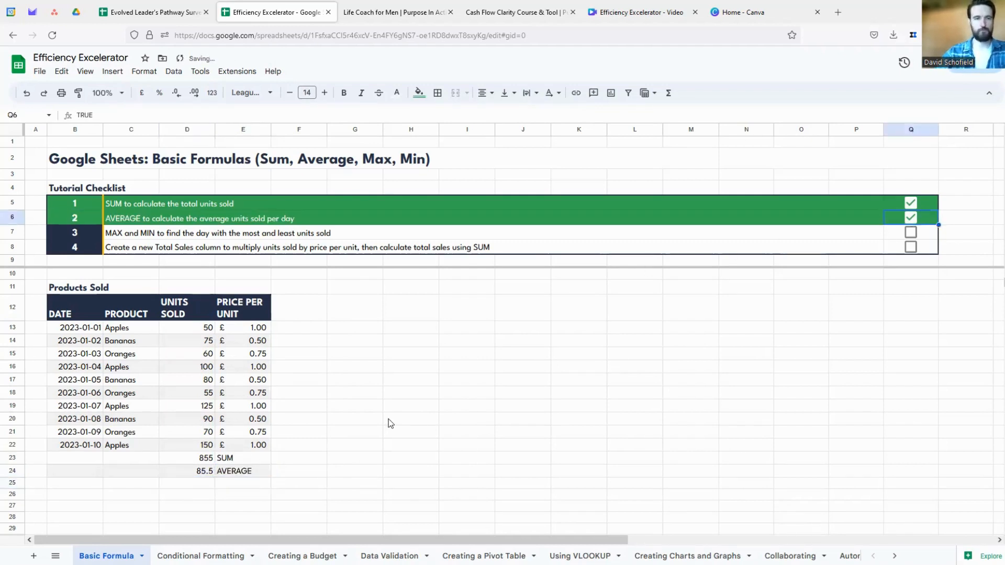
{"action": "left_click", "coordinate": [199, 486]}
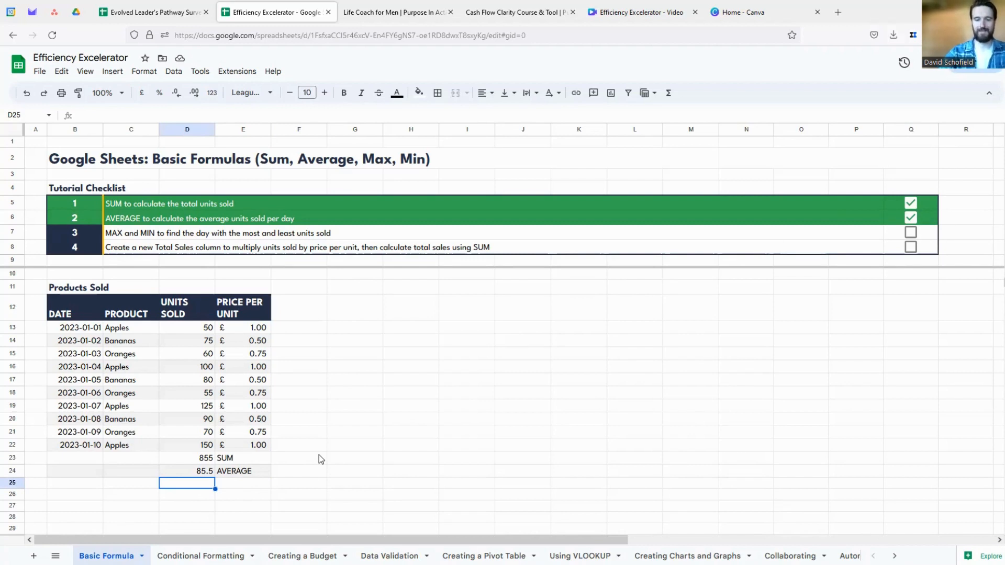
{"action": "type", "text": "MAX"}
{"action": "key", "text": "BackSpace"}
{"action": "key", "text": "BackSpace"}
{"action": "key", "text": "BackSpace"}
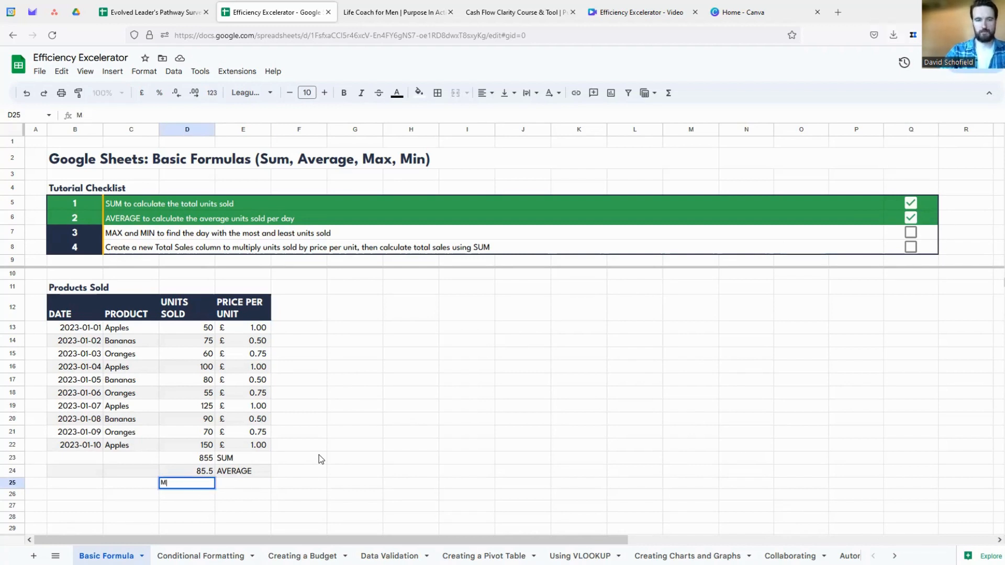
Add the labels MAX in cell E25 and MIN in cell E26
{"action": "key", "text": "Right"}
{"action": "type", "text": "MAX"}
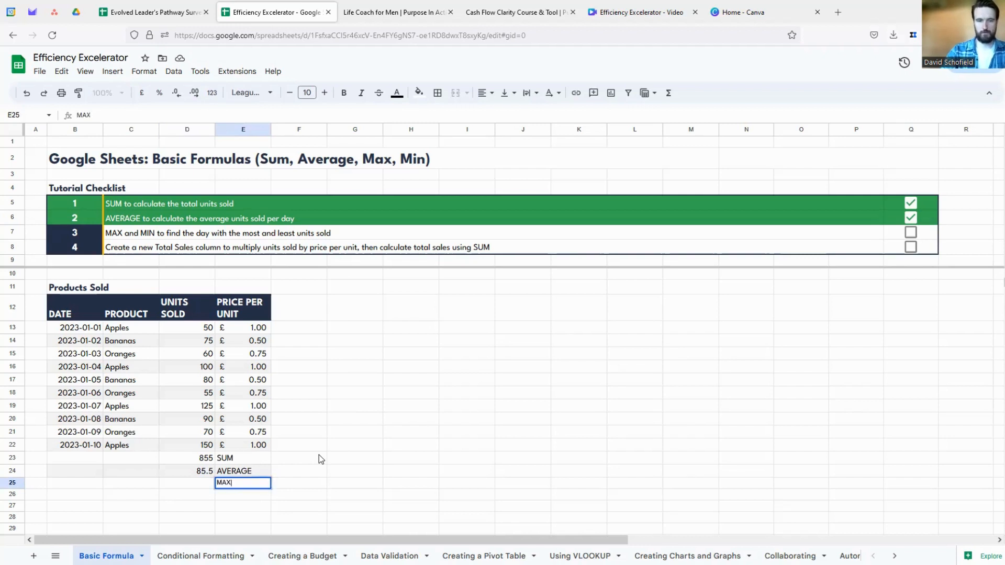
{"action": "key", "text": "Return"}
{"action": "type", "text": "MIN"}
{"action": "key", "text": "Return"}
Find the highest number of units sold in cell D25 with a MAX formula over D13:D22
{"action": "key", "text": "Left"}
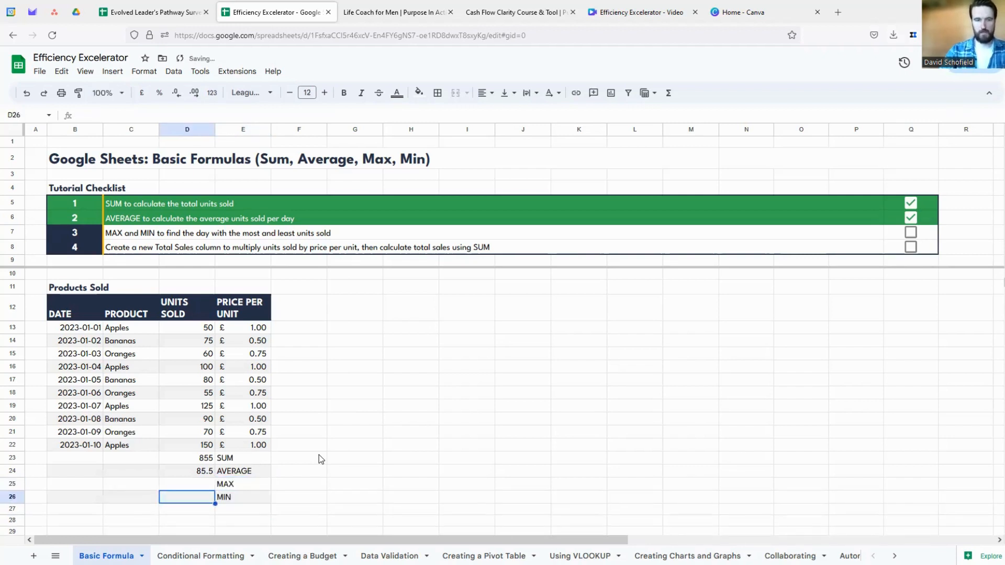
{"action": "key", "text": "Up"}
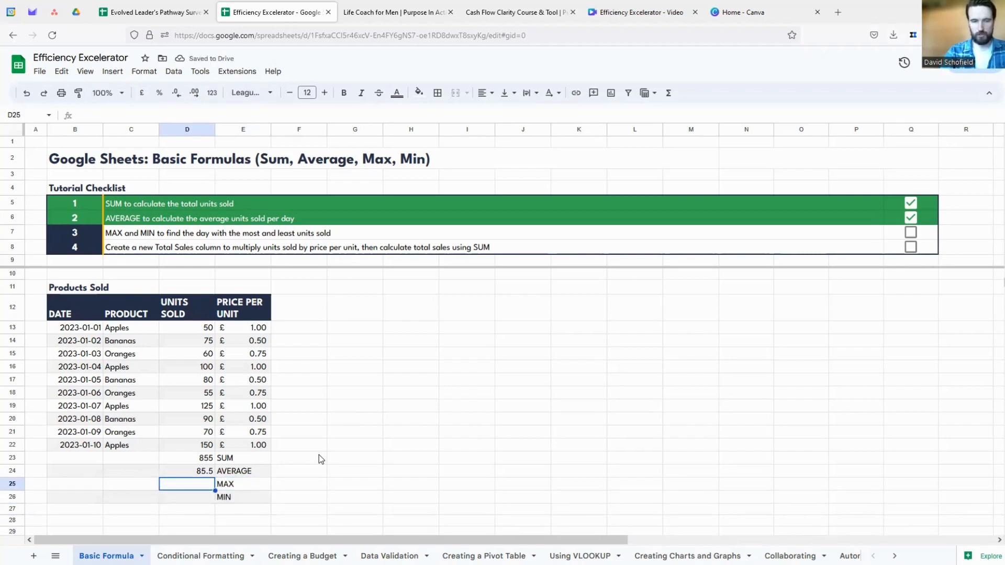
{"action": "type", "text": "=MAX("}
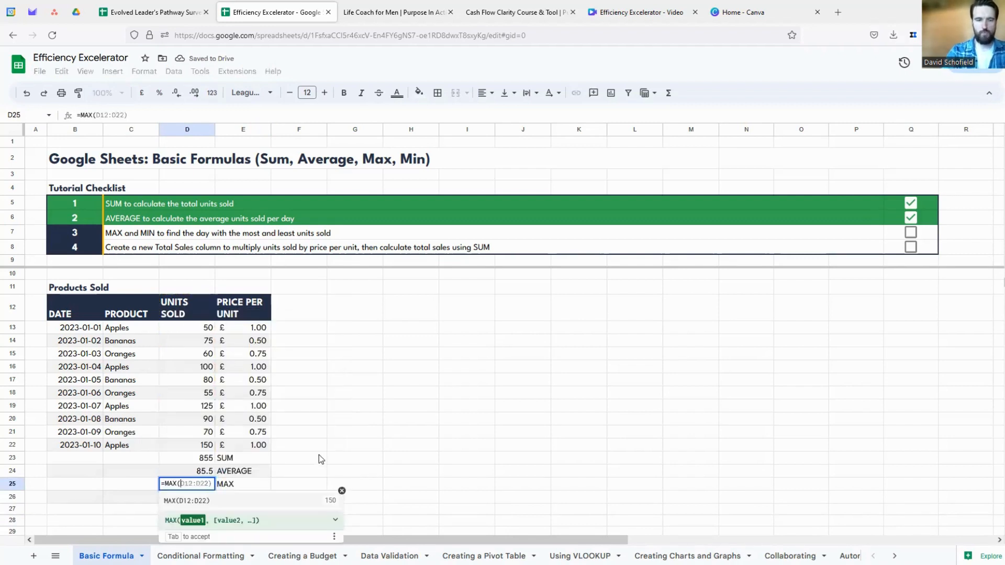
{"action": "left_click", "coordinate": [198, 330]}
{"action": "left_click_drag", "start_coordinate": [198, 354], "coordinate": [205, 446]}
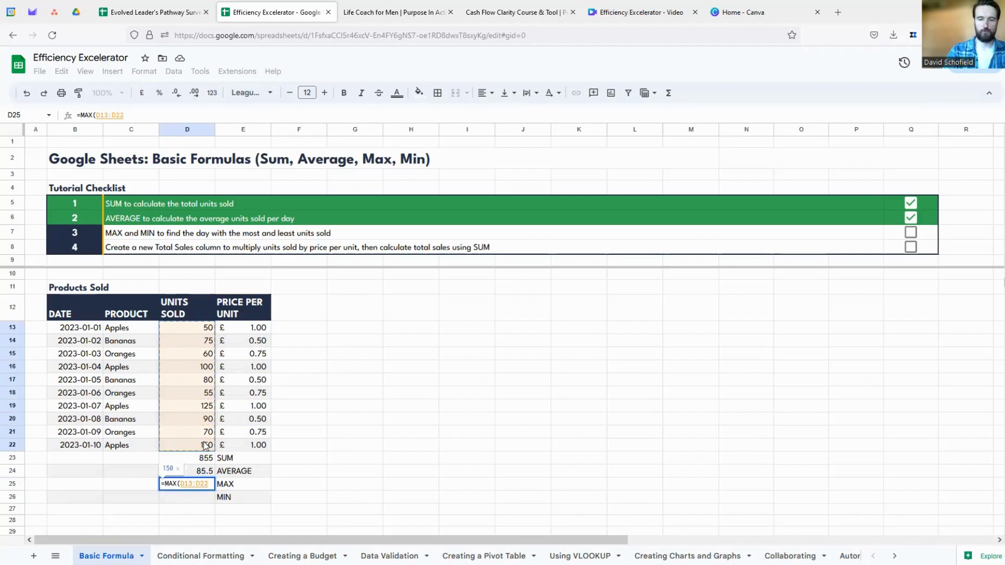
{"action": "key", "text": "Return"}
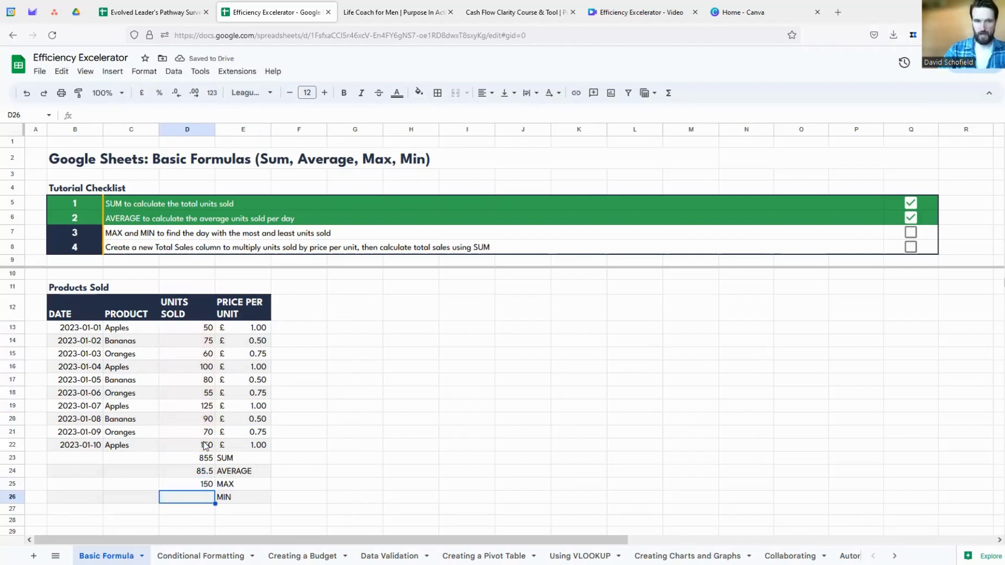
Find the lowest number of units sold in cell D26 with =MIN(D13:D22)
{"action": "type", "text": "=MIN(D12:D22)"}
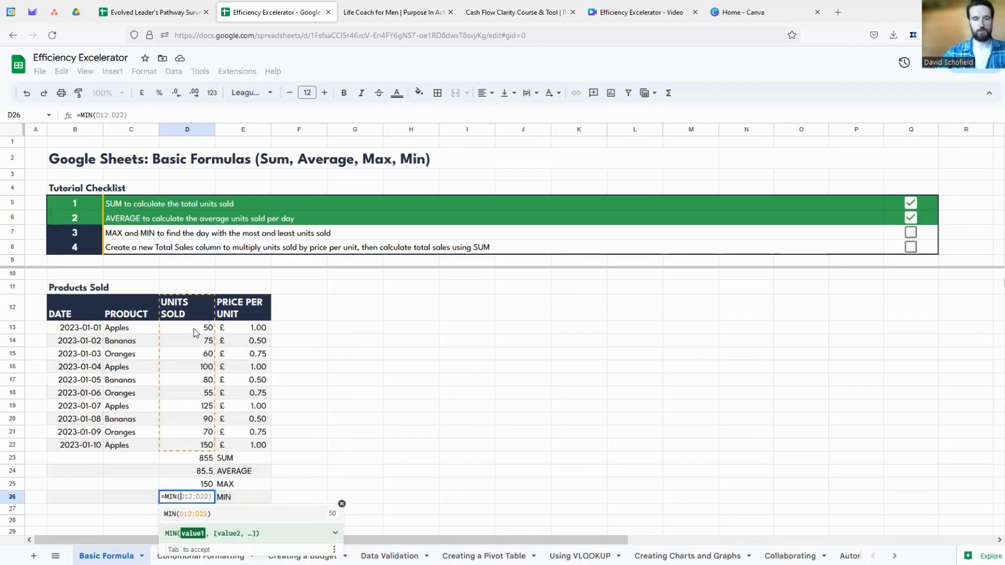
{"action": "left_click_drag", "start_coordinate": [194, 329], "coordinate": [203, 449]}
{"action": "type", "text": ")"}
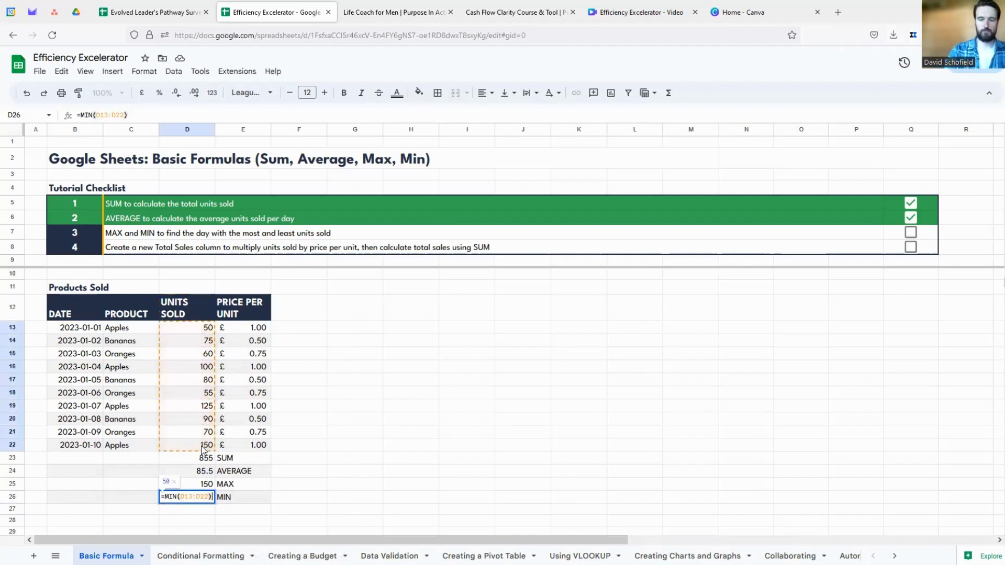
{"action": "key", "text": "Return"}
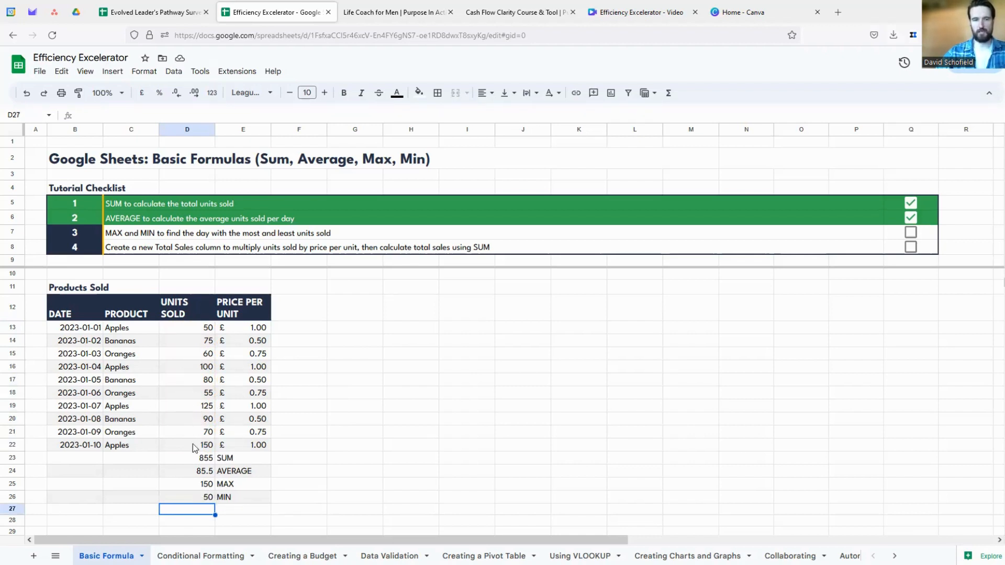
{"action": "left_click", "coordinate": [202, 487]}
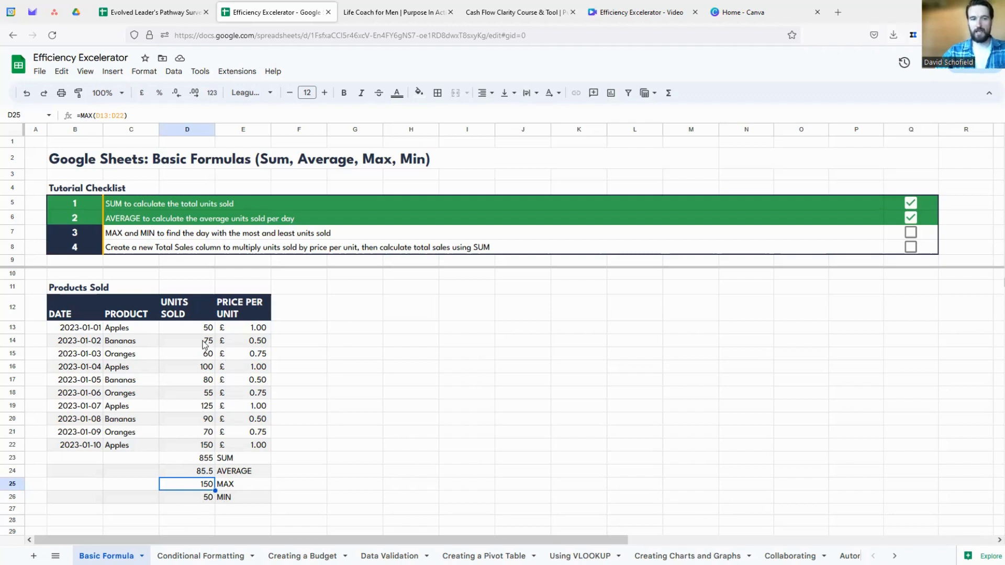
Review the days with the most and least units sold, and mark the third checklist item as done
{"action": "left_click_drag", "start_coordinate": [197, 330], "coordinate": [202, 446]}
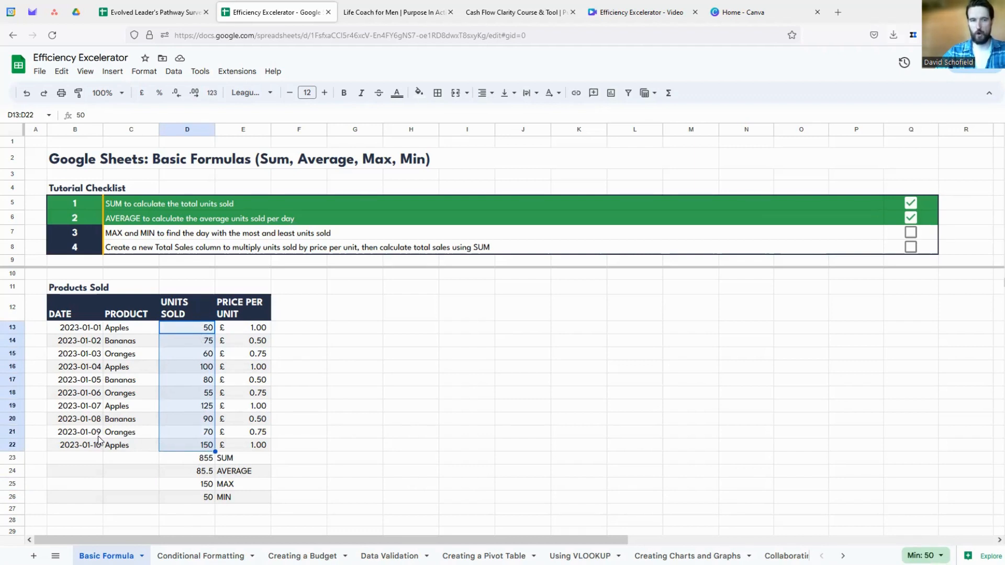
{"action": "left_click_drag", "start_coordinate": [94, 445], "coordinate": [232, 449]}
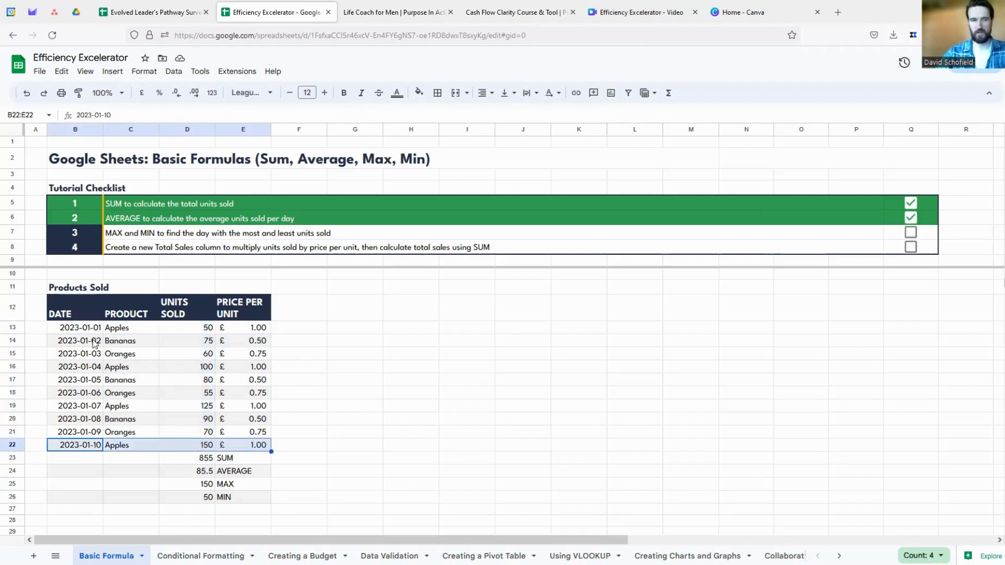
{"action": "left_click_drag", "start_coordinate": [85, 330], "coordinate": [234, 333]}
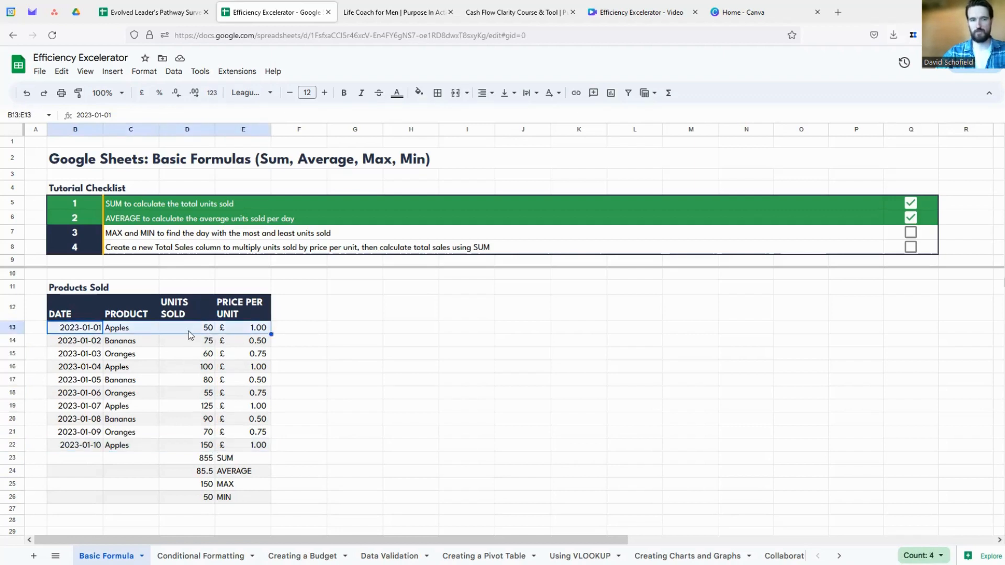
{"action": "left_click", "coordinate": [911, 232]}
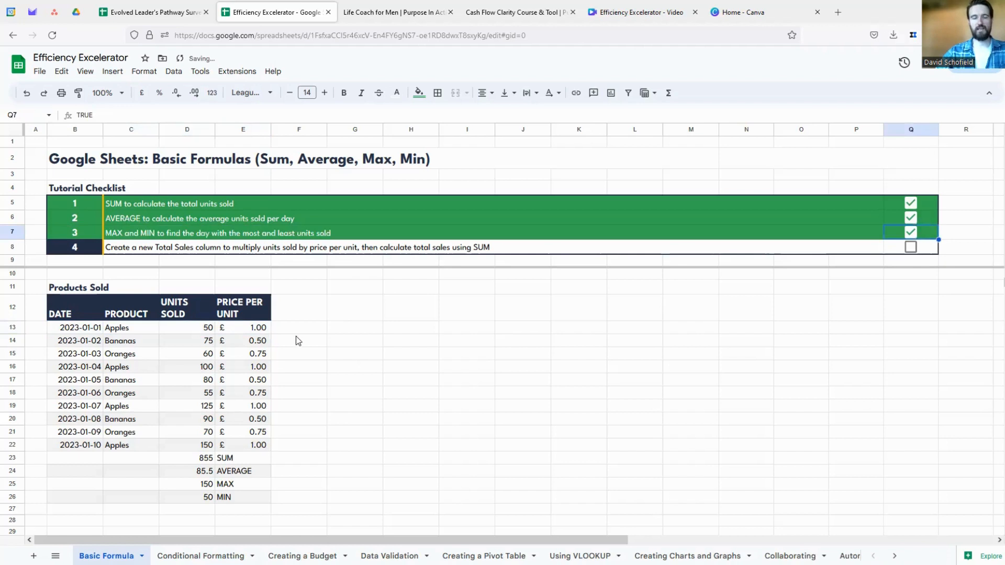
Add a new column header TOTAL SALES in cell F12, beside PRICE PER UNIT
{"action": "left_click", "coordinate": [295, 310]}
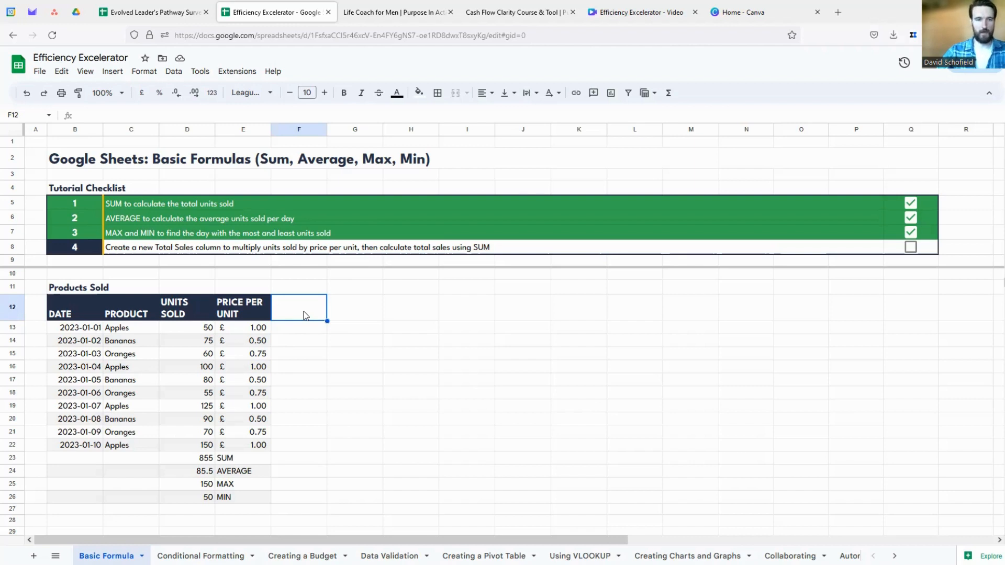
{"action": "type", "text": "TOT"}
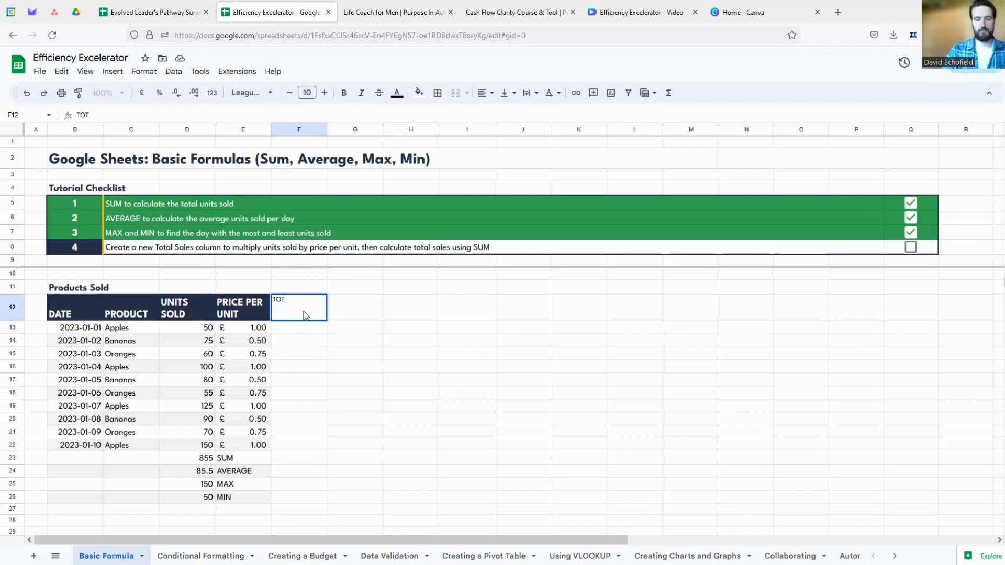
{"action": "type", "text": "AL SALES"}
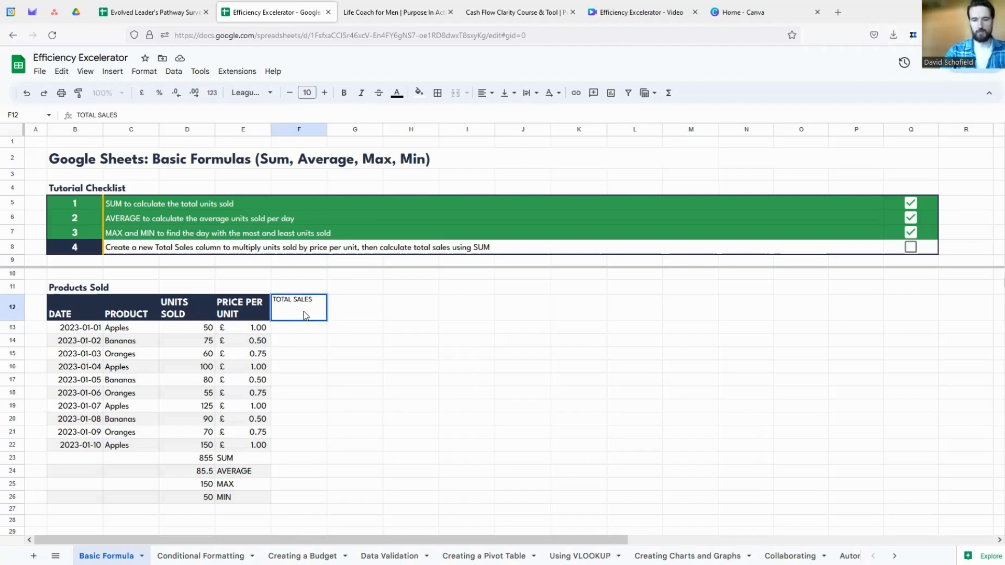
{"action": "key", "text": "Return"}
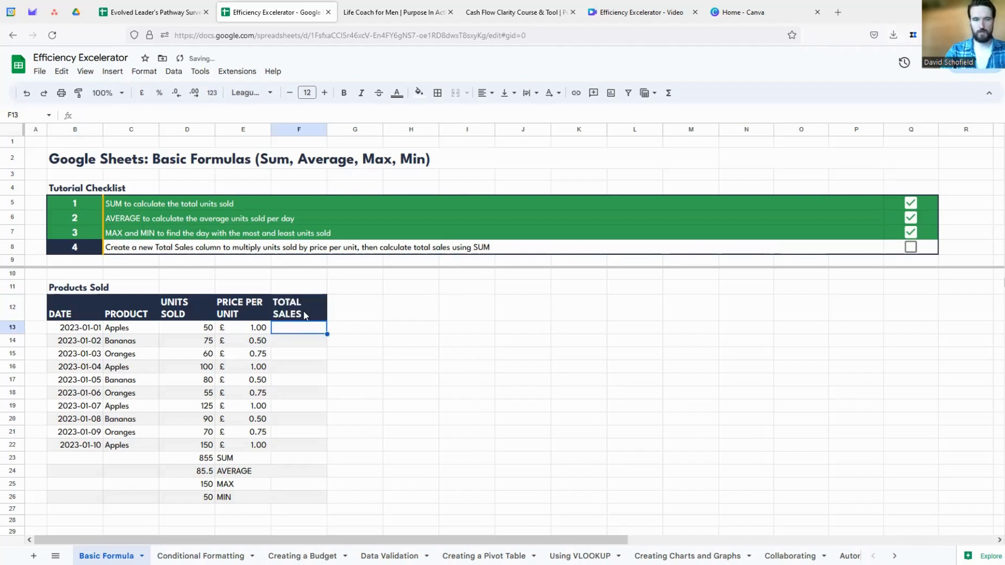
Calculate the first row's total sales in cell F13 with the formula =D13*E13
{"action": "type", "text": "="}
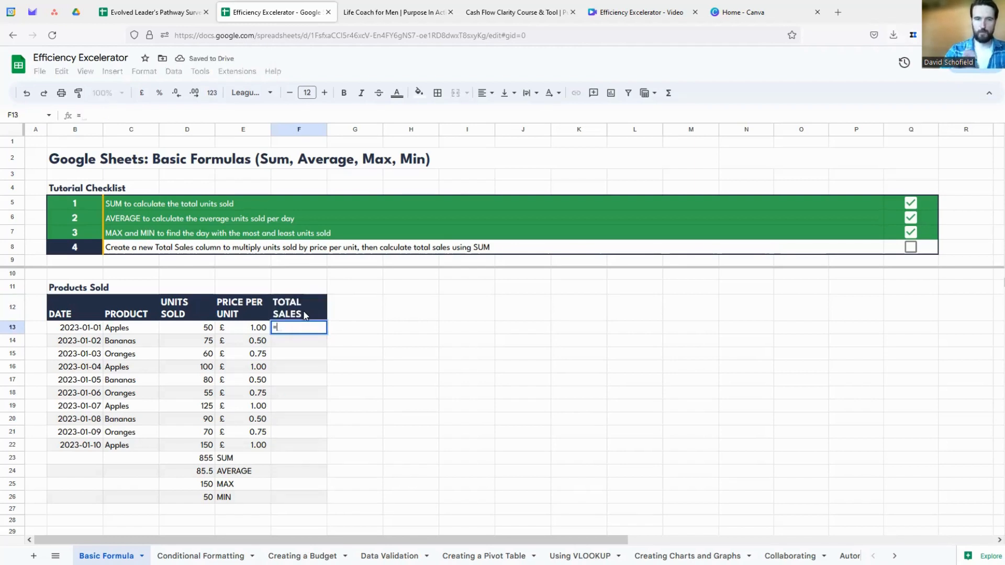
{"action": "left_click", "coordinate": [198, 333]}
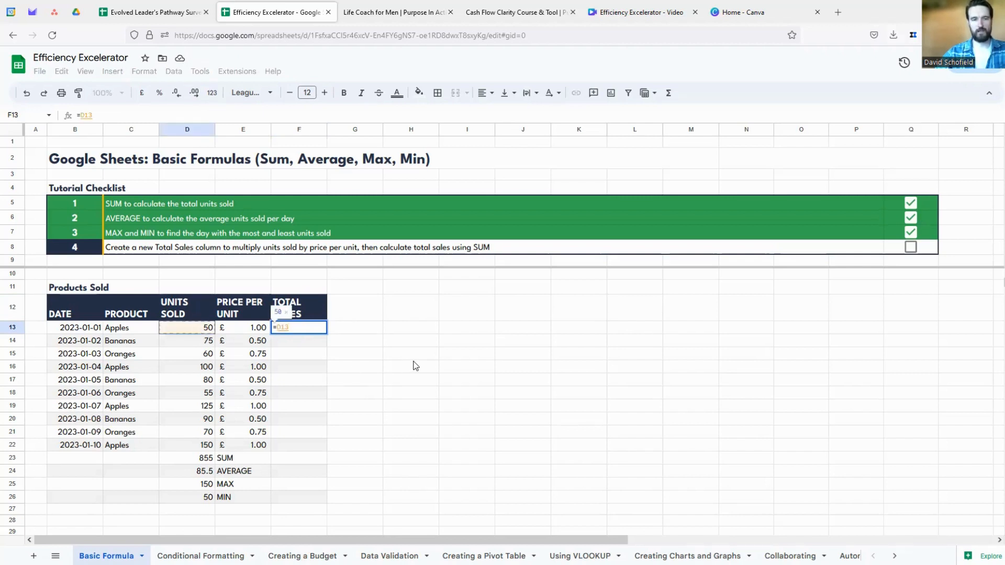
{"action": "key", "text": "BackSpace"}
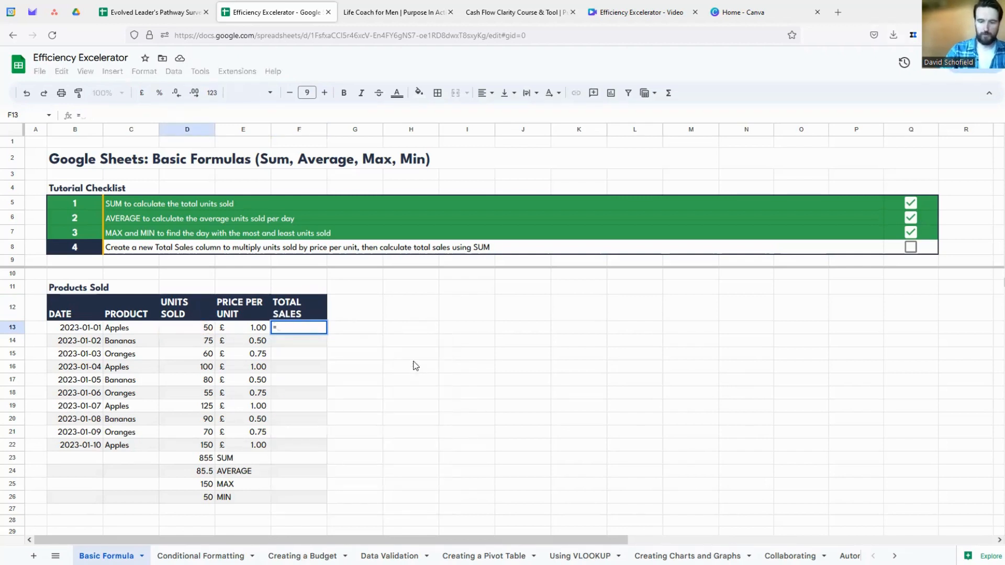
{"action": "key", "text": "Left"}
{"action": "key", "text": "Left"}
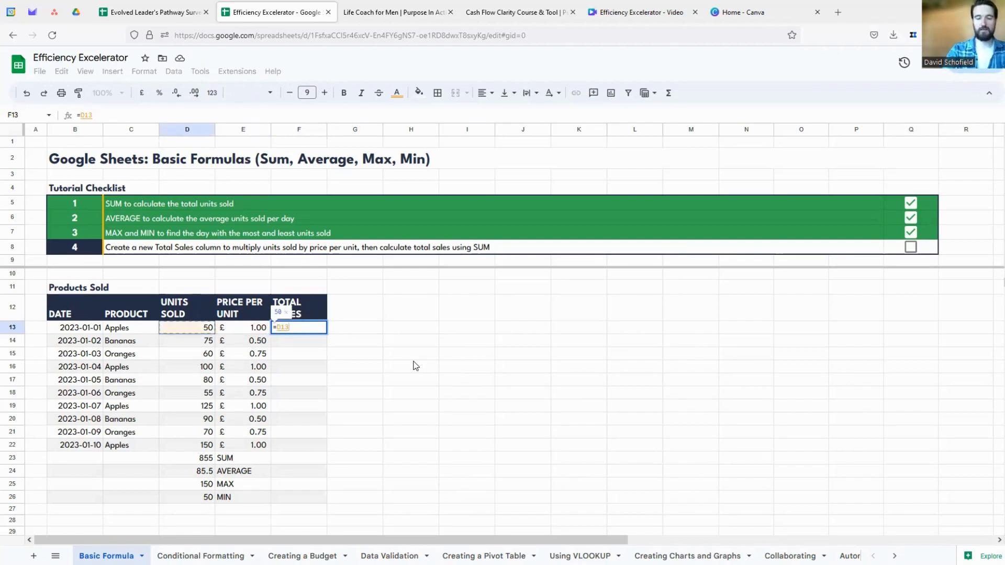
{"action": "type", "text": "*"}
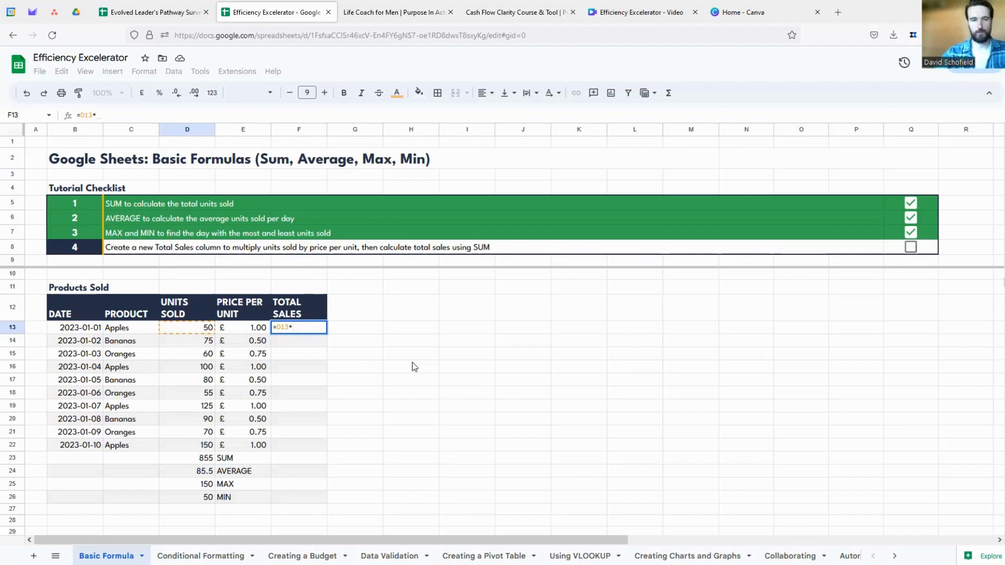
{"action": "left_click", "coordinate": [247, 331]}
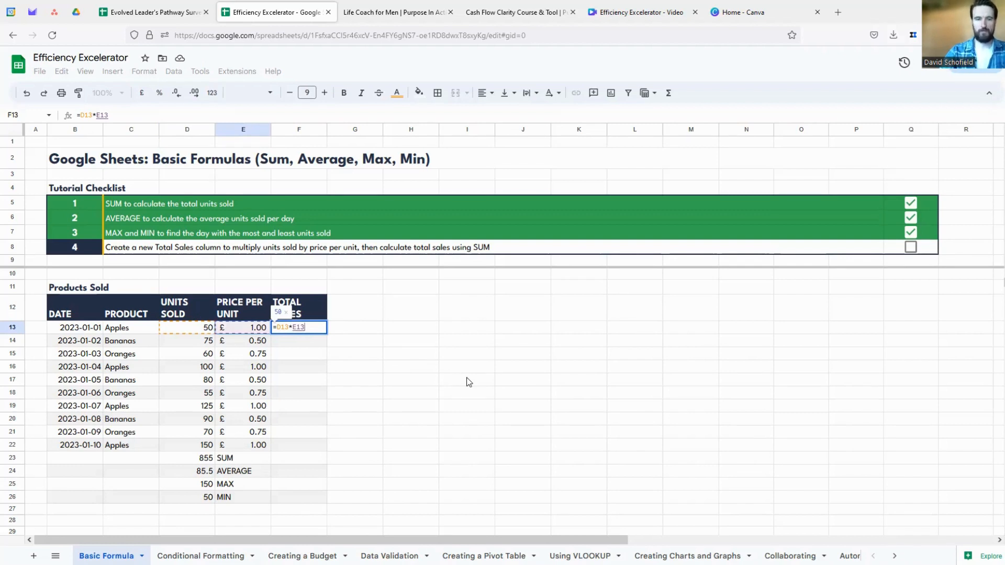
{"action": "key", "text": "Return"}
Format the total sales value in F13 with the Accounting number format in pounds
{"action": "left_click", "coordinate": [309, 327]}
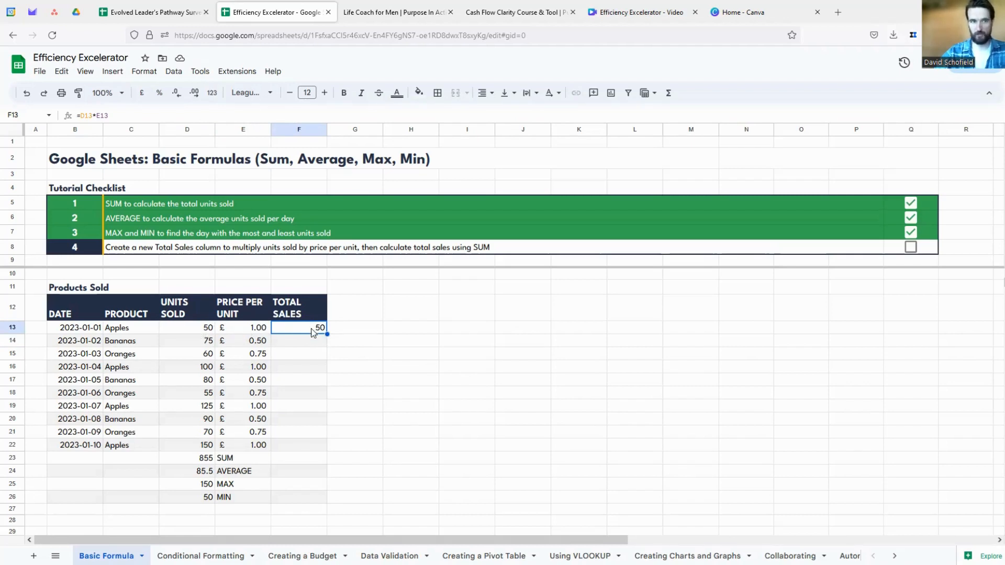
{"action": "left_click", "coordinate": [141, 95]}
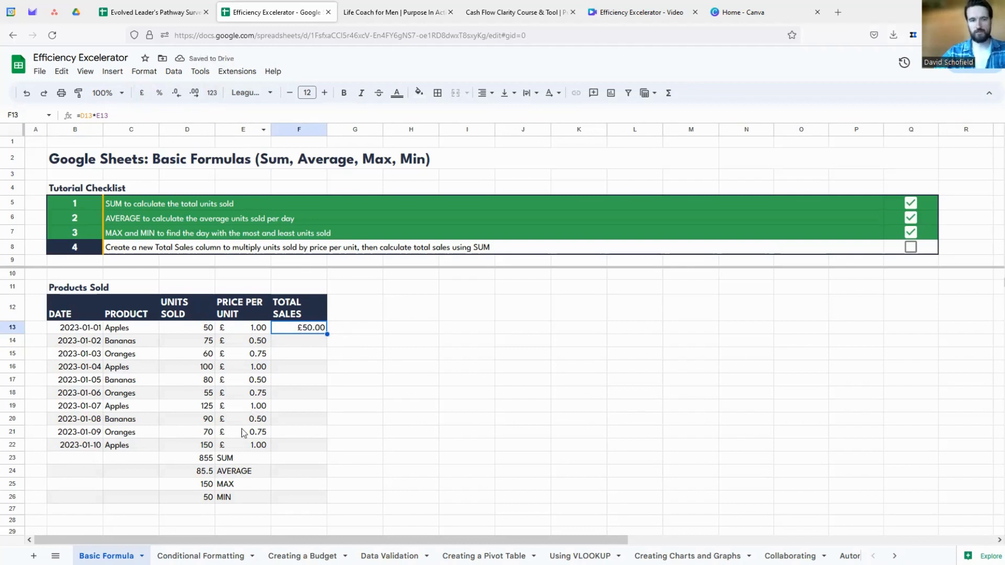
{"action": "left_click", "coordinate": [213, 95]}
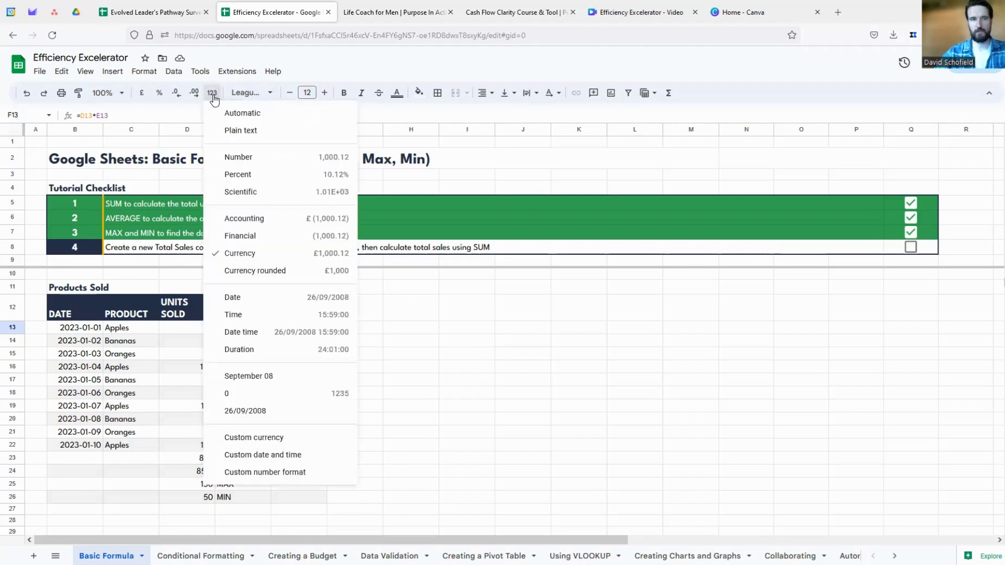
{"action": "left_click", "coordinate": [268, 222]}
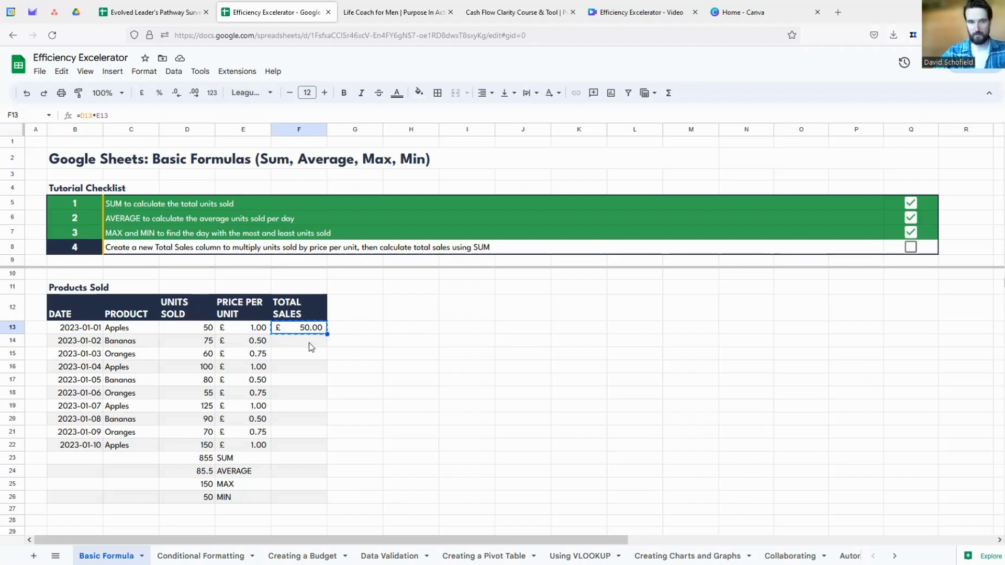
Copy the total sales formula from F13 into F14 as =D14*E14 and compare it with the original
{"action": "left_click", "coordinate": [293, 344]}
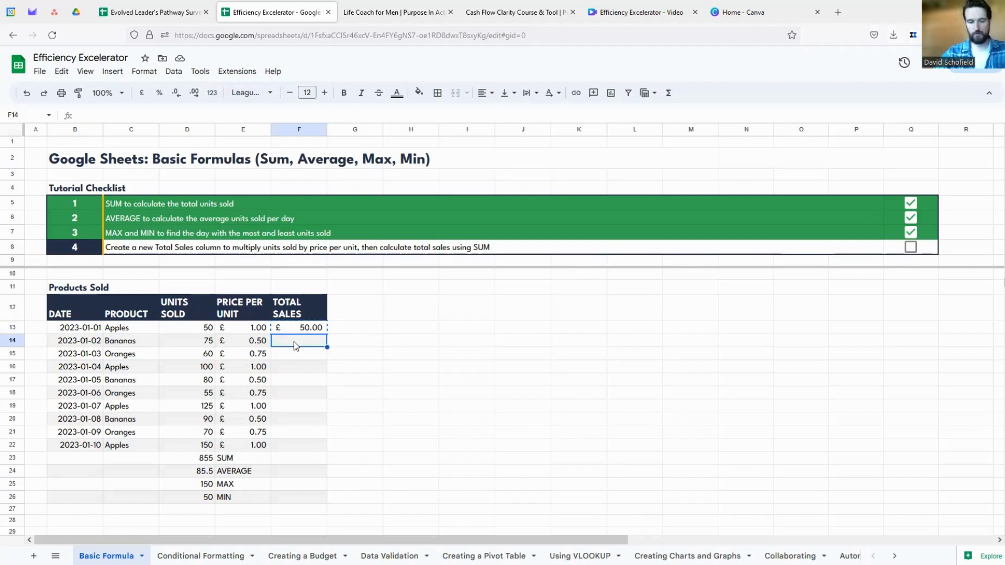
{"action": "type", "text": "=D14*E14"}
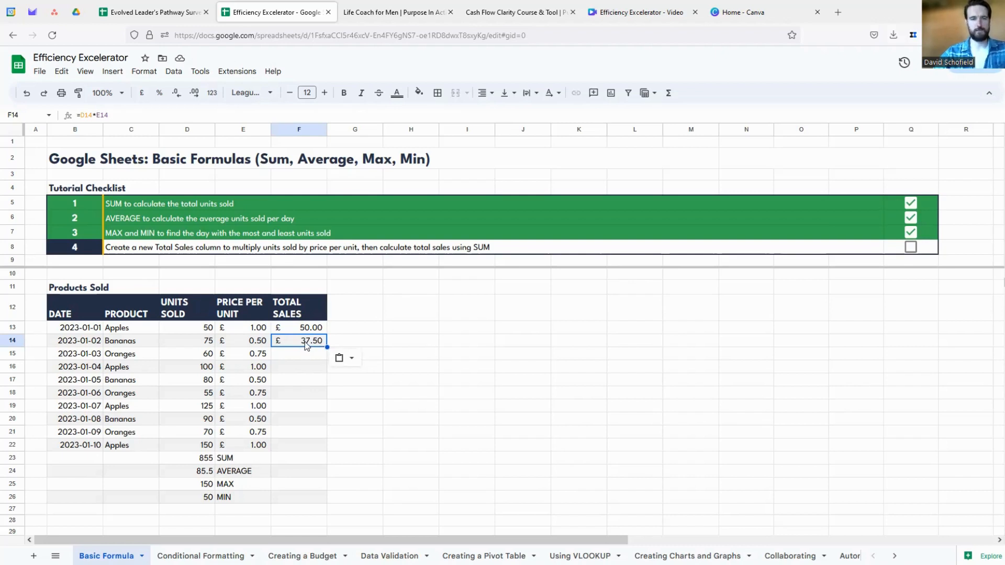
{"action": "left_click", "coordinate": [306, 330]}
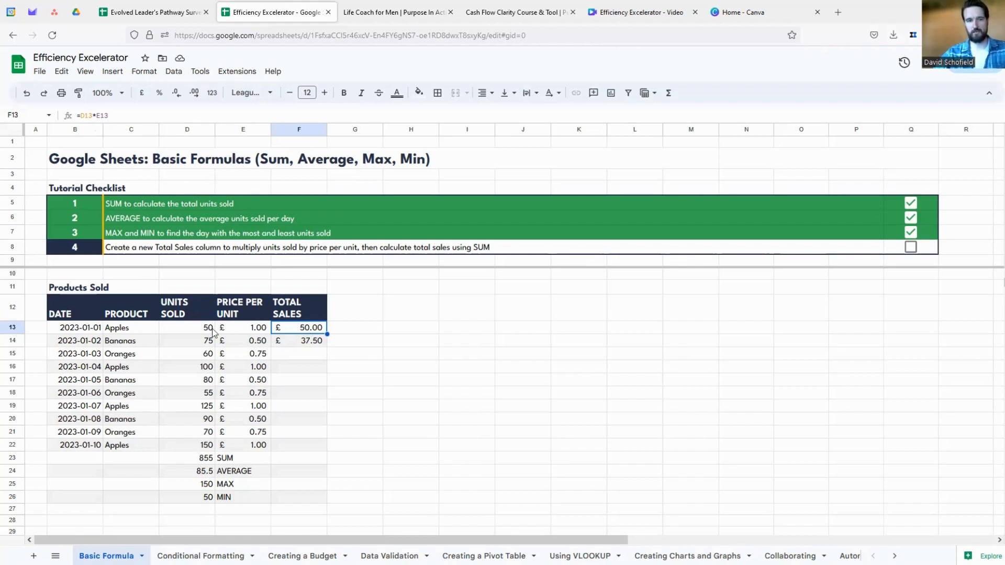
Fill the total sales formula from F14 down through F22
{"action": "left_click", "coordinate": [291, 339]}
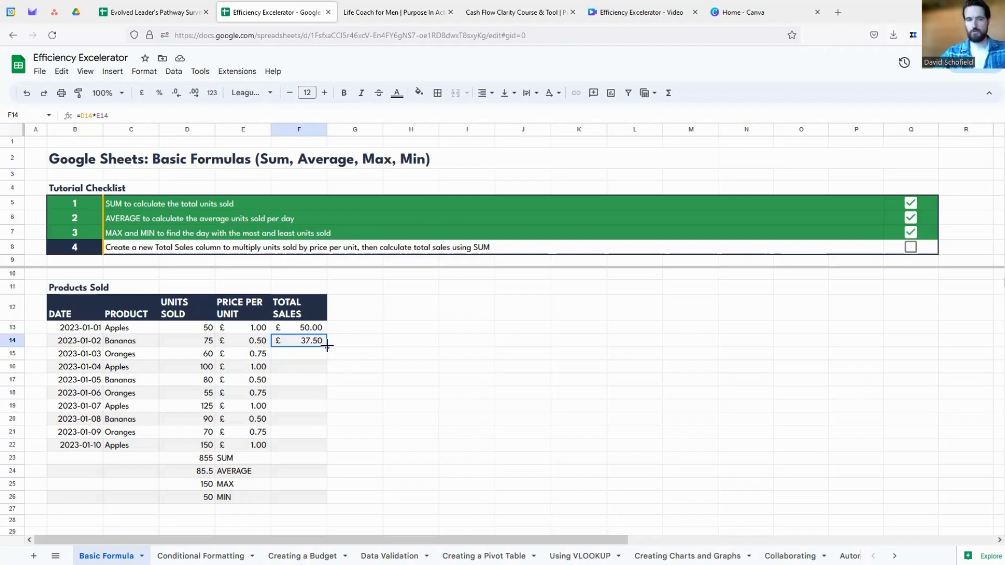
{"action": "left_click_drag", "start_coordinate": [327, 345], "coordinate": [321, 444]}
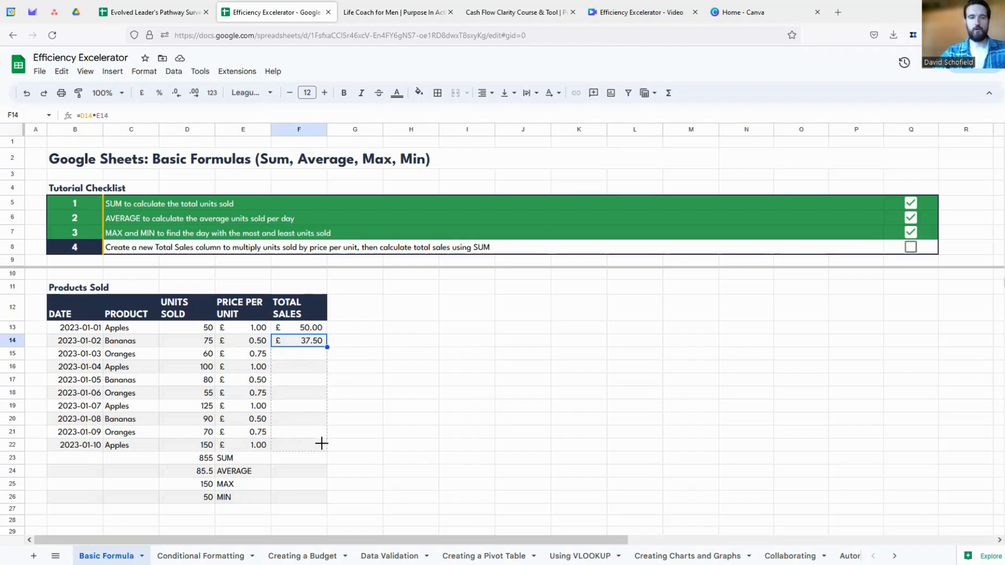
{"action": "left_click_drag", "start_coordinate": [317, 402], "coordinate": [315, 443]}
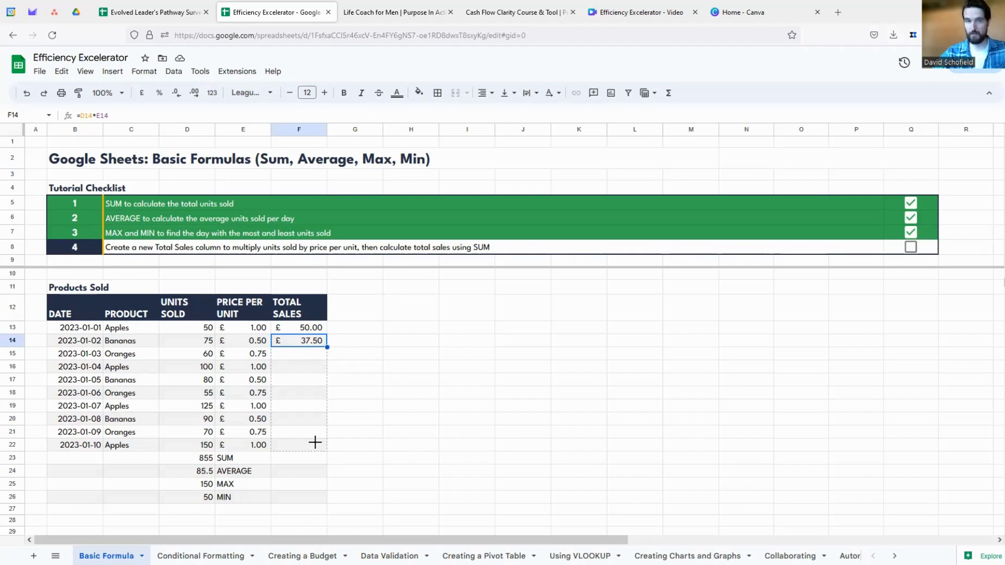
{"action": "left_click_drag", "start_coordinate": [314, 443], "coordinate": [315, 444]}
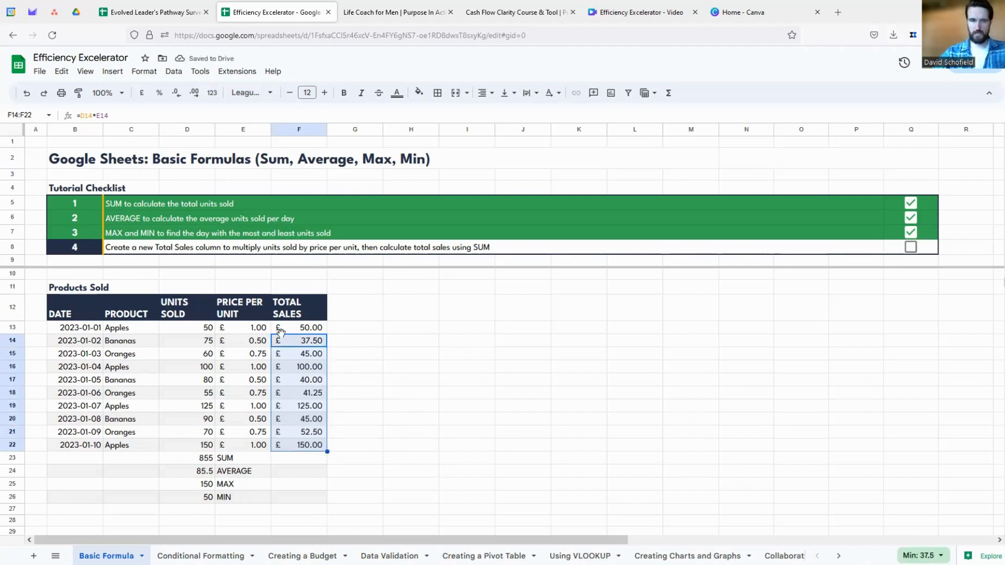
Add up total sales in cell F23 with =SUM(F13:F22) and mark the fourth checklist item as done
{"action": "left_click", "coordinate": [305, 459]}
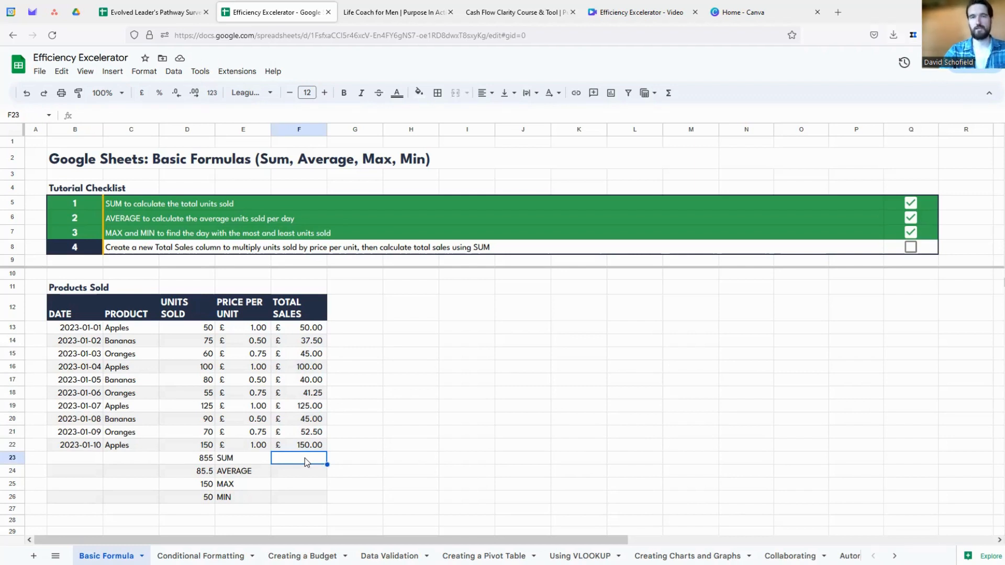
{"action": "type", "text": "=SUM"}
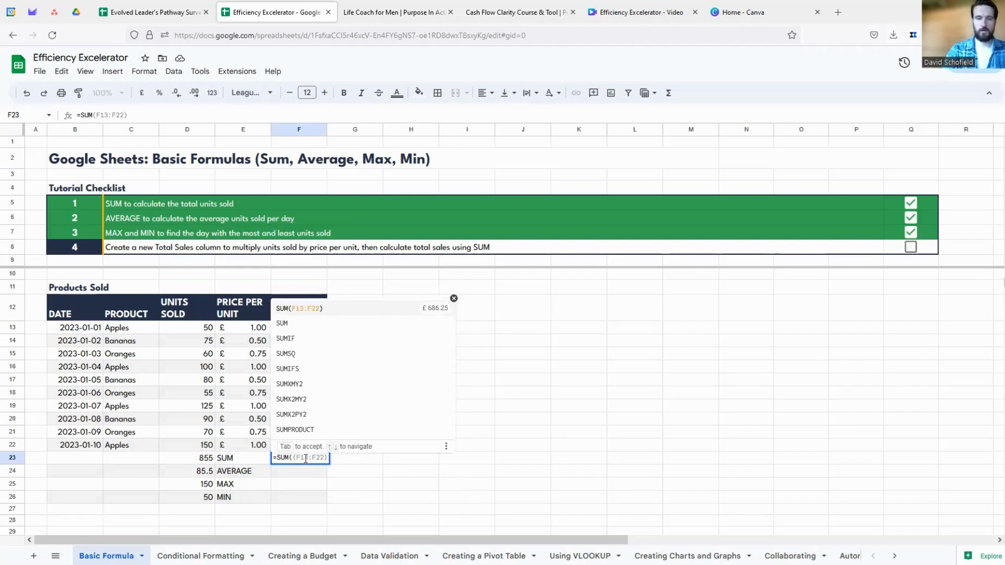
{"action": "type", "text": "("}
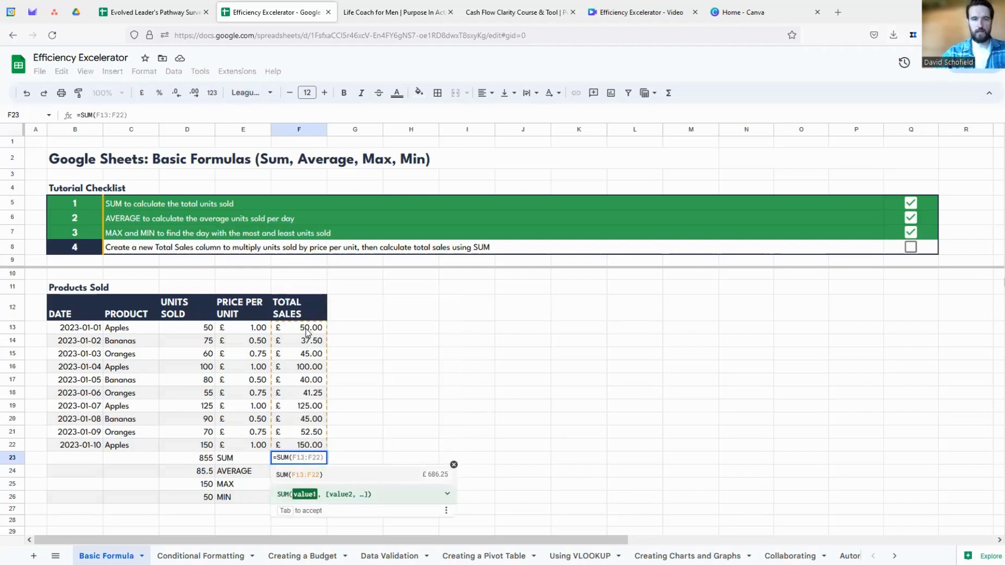
{"action": "left_click_drag", "start_coordinate": [304, 332], "coordinate": [319, 448]}
{"action": "type", "text": ")"}
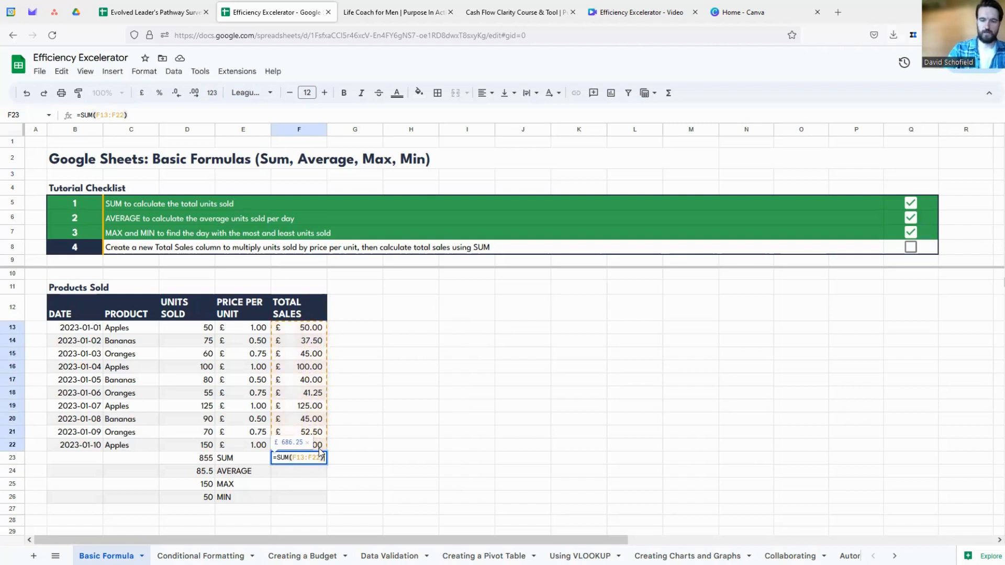
{"action": "key", "text": "Return"}
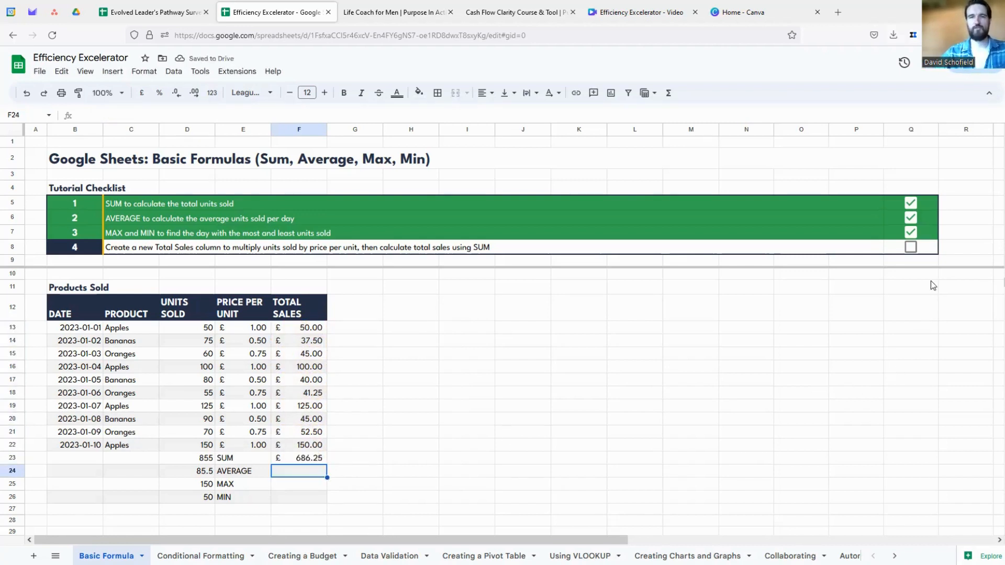
{"action": "left_click", "coordinate": [910, 247]}
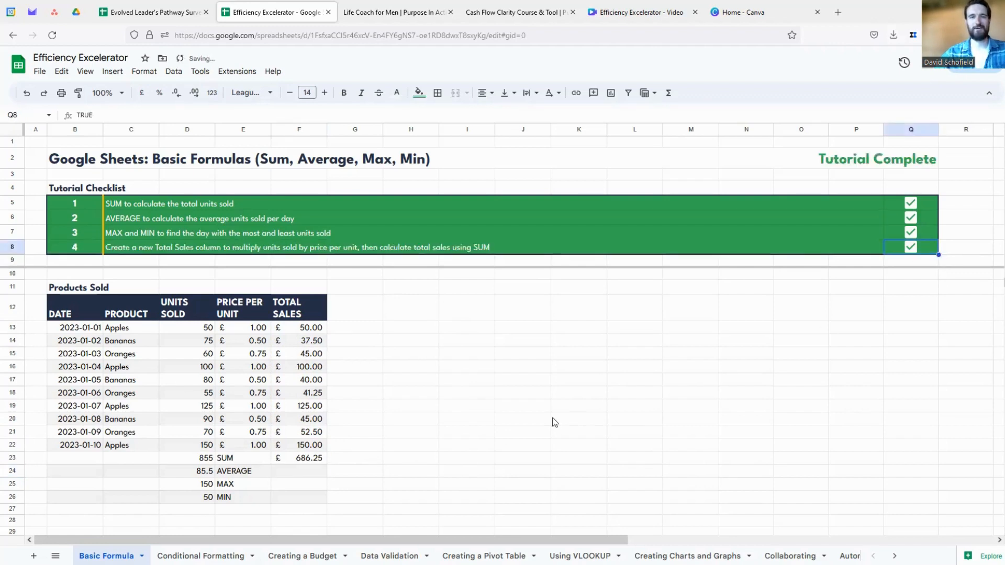